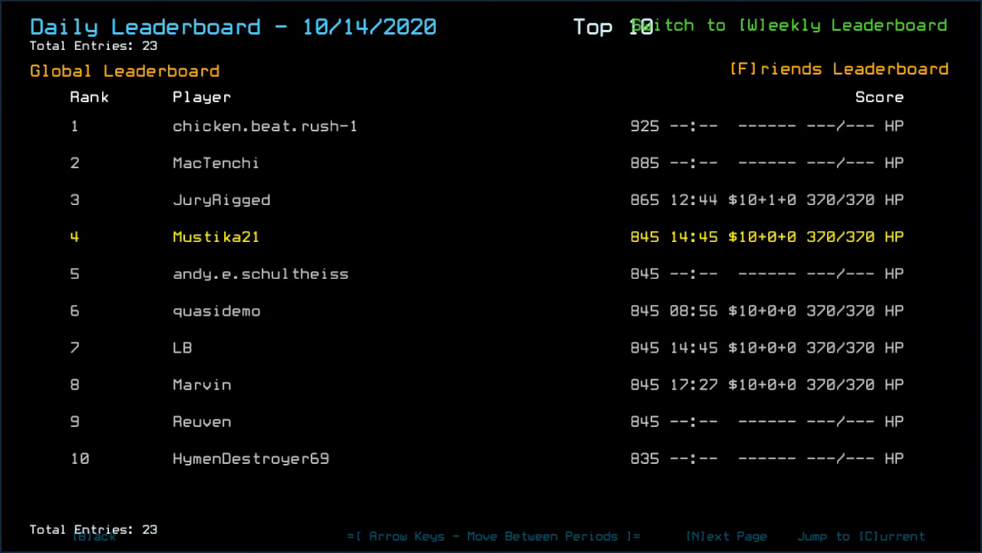
- Show the second page (ranks 11–20) of the daily global leaderboard
key(n)
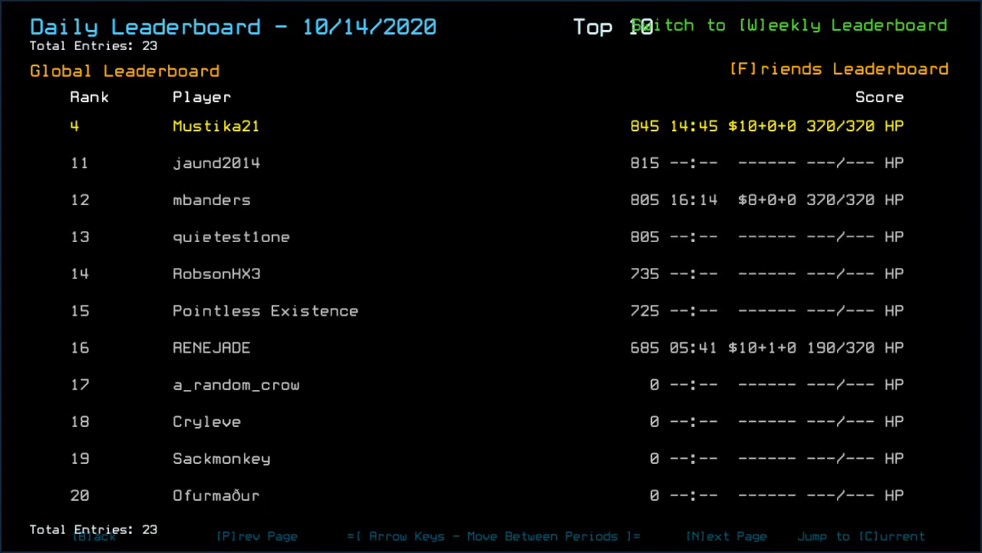
- Switch to the friends-only leaderboard, then return to the Challenge Launcher
key(f)
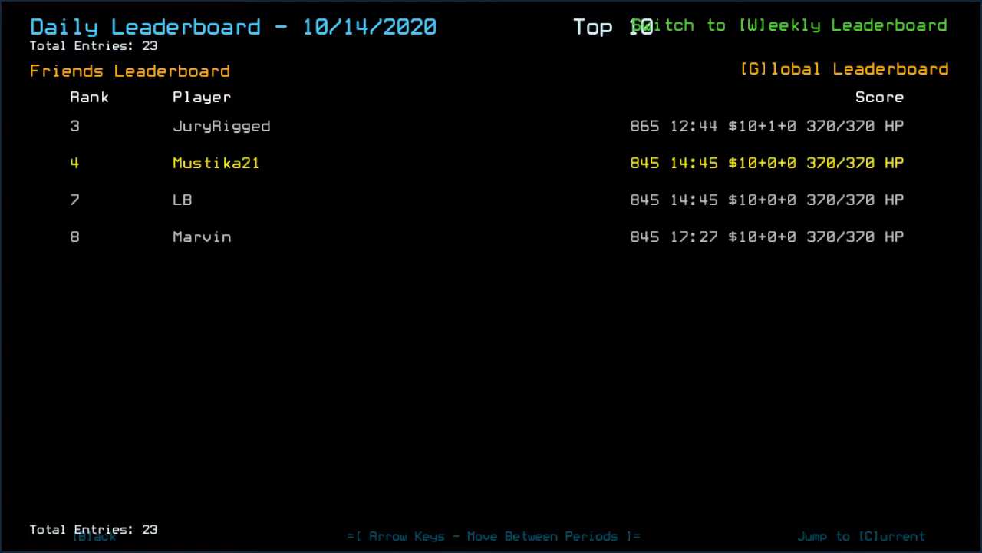
key(b)
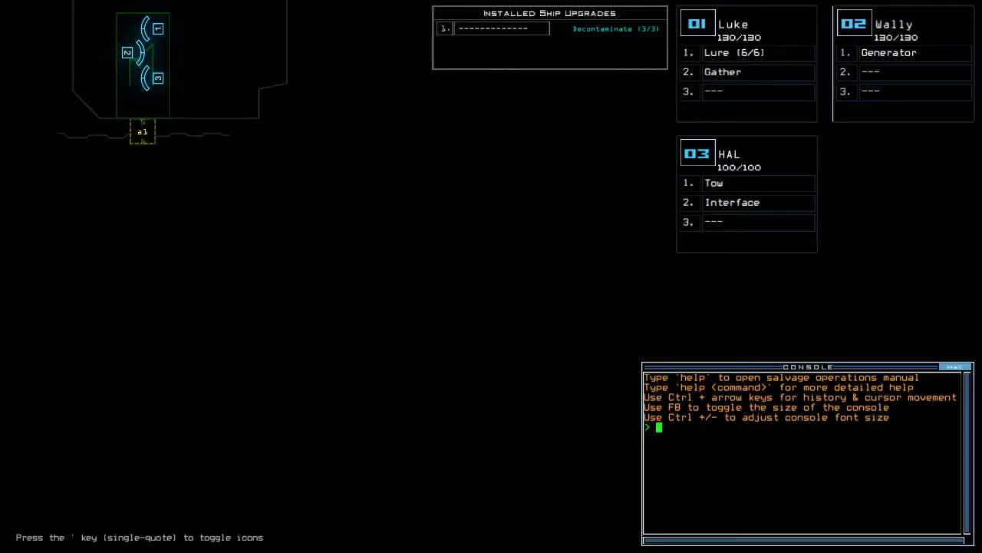
- Set graphics to Simple far view, Medium quality and Few clutter, then back out to pause
key(Escape)
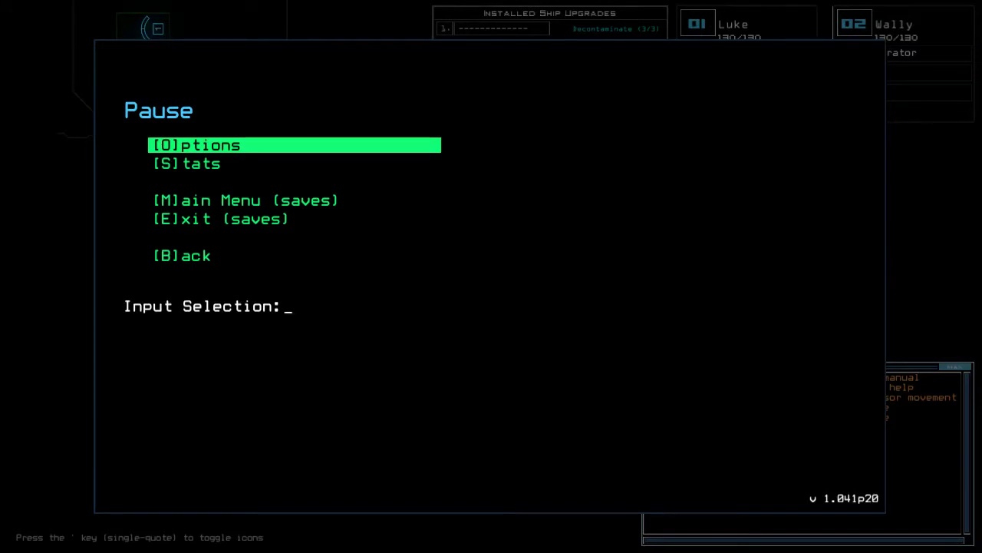
key(o)
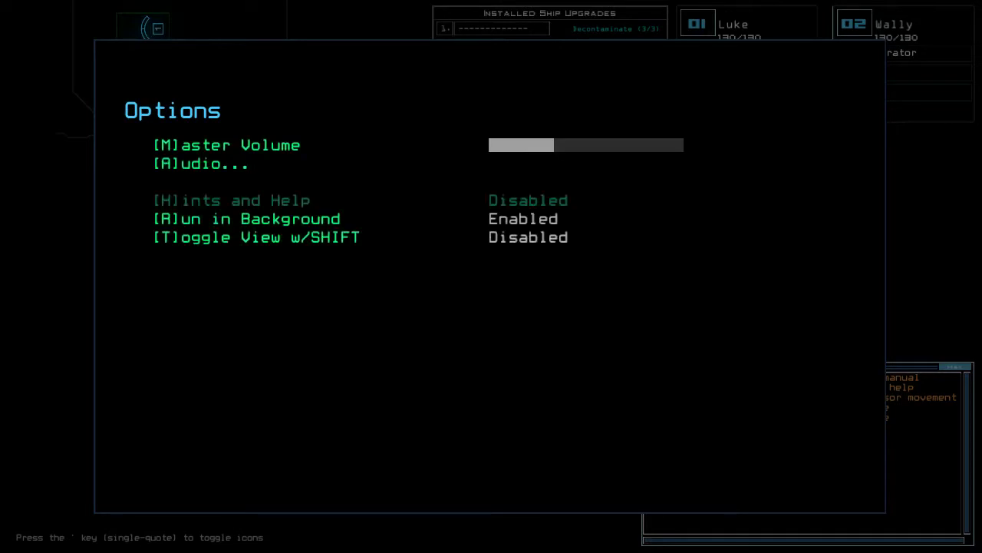
key(g)
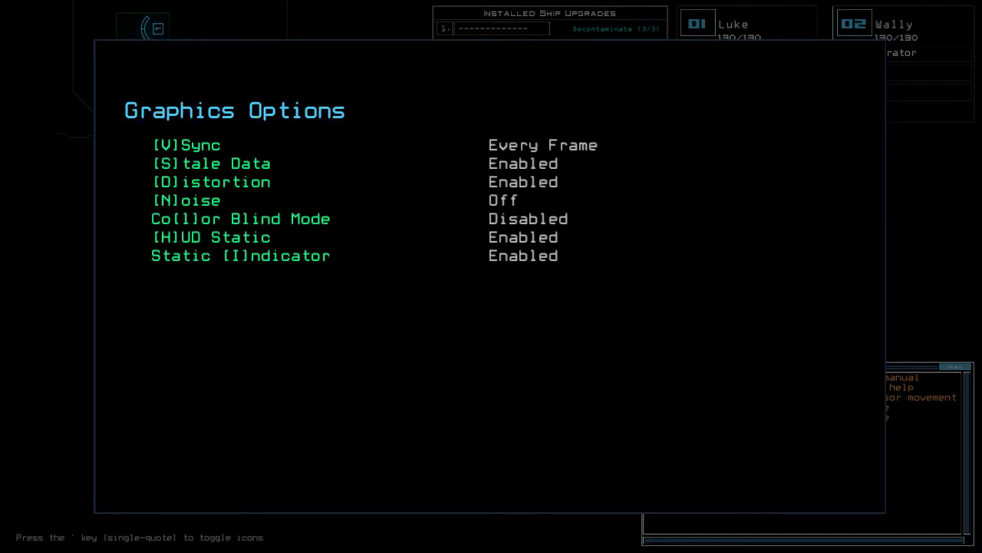
key(f)
key(q)
key(c)
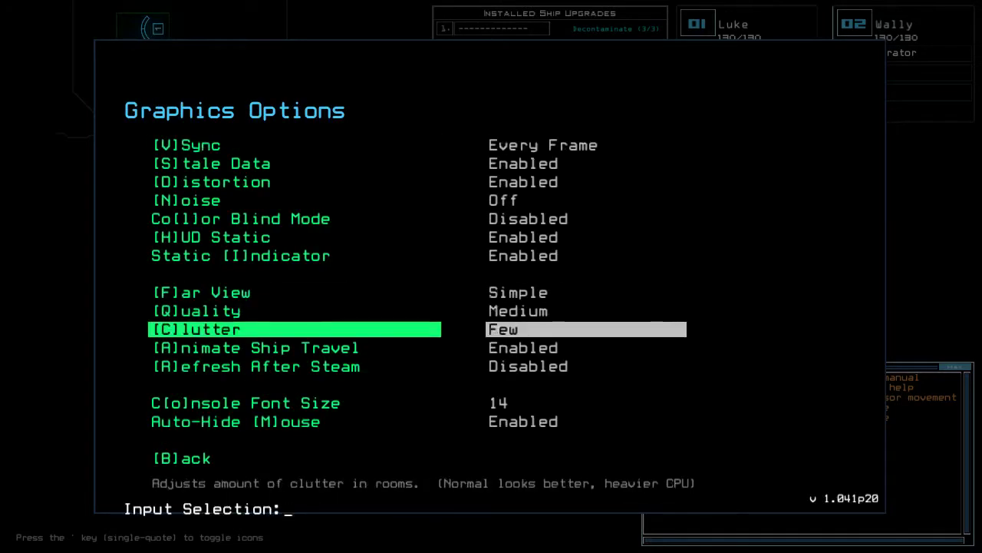
key(b)
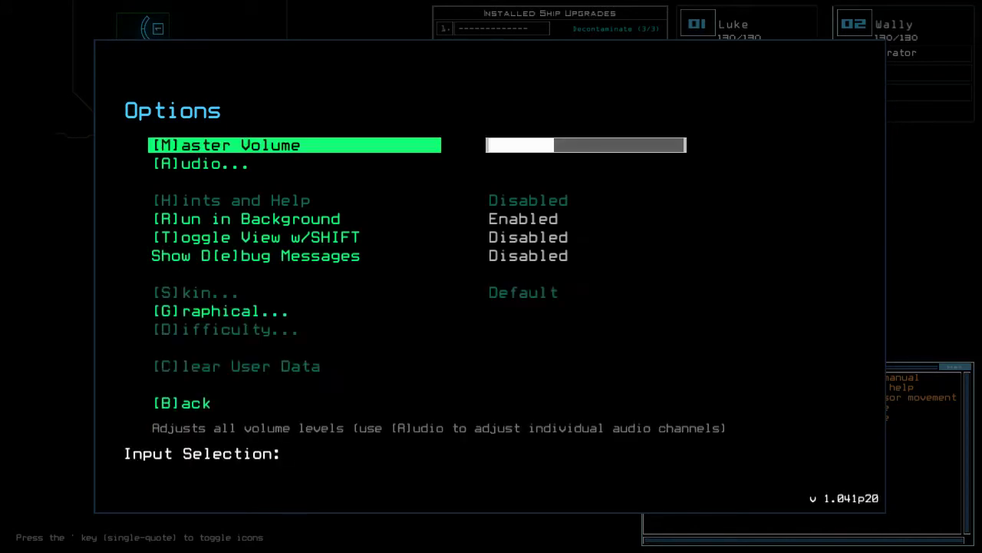
key(b)
text(b)
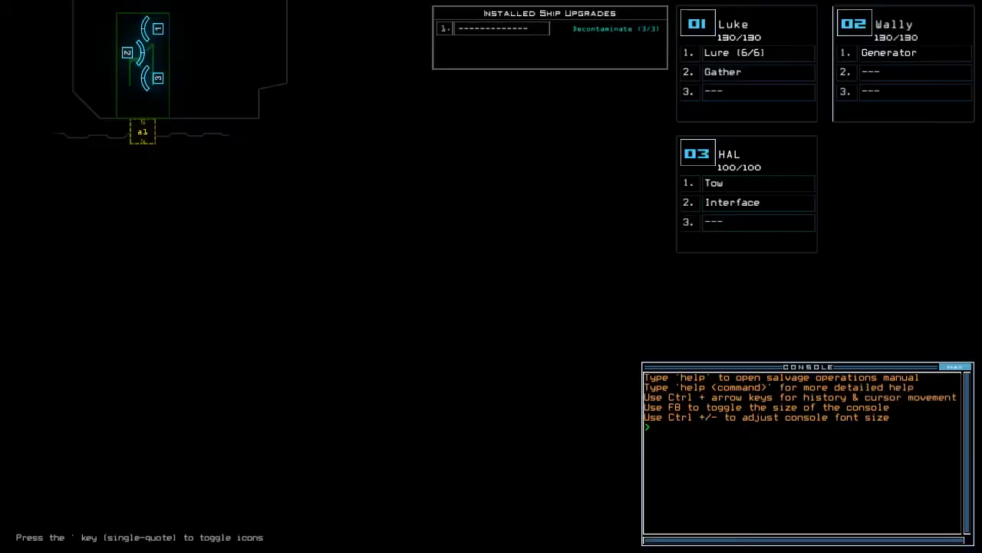
text(status)
- Run the ship status report, then open the Alias Editor and cancel it
key(Return)
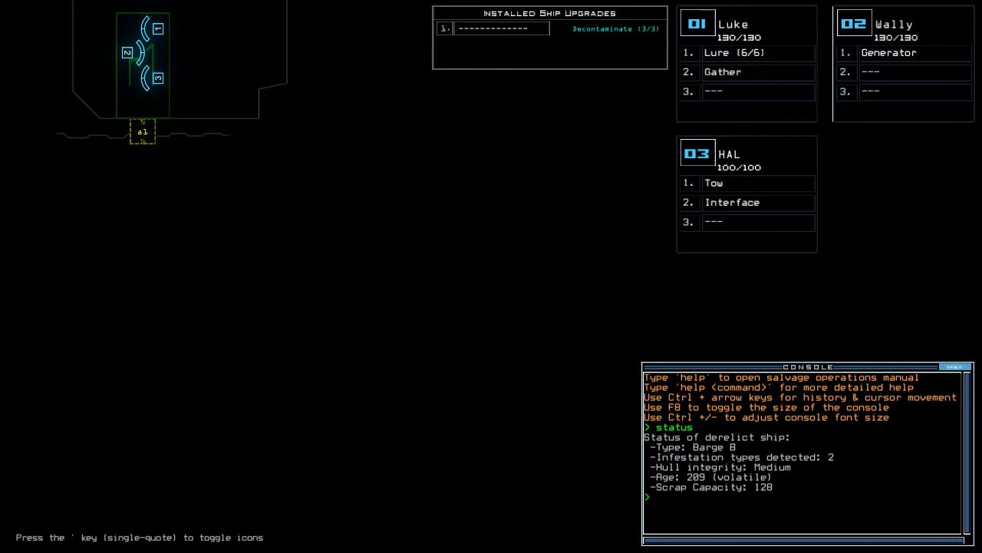
text(alias)
key(Return)
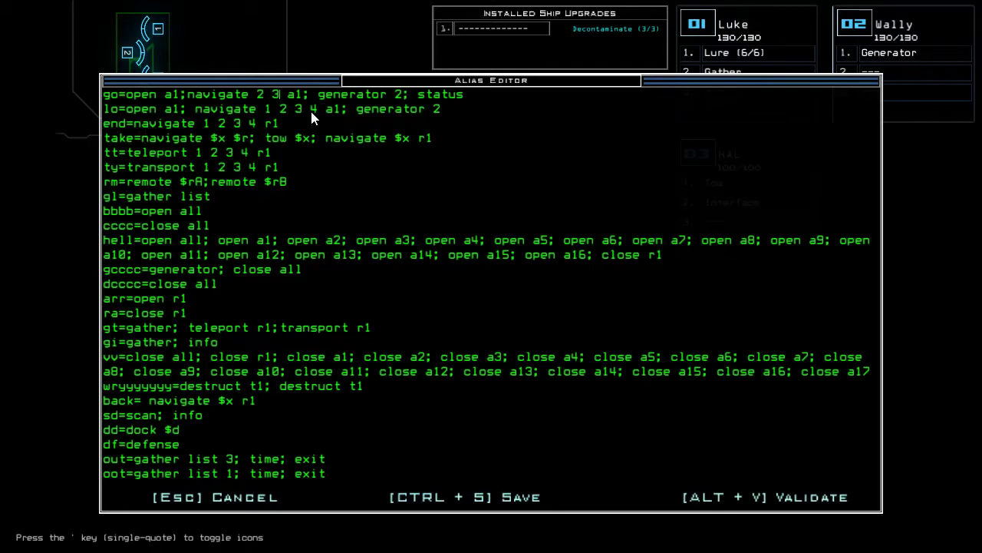
key(Escape)
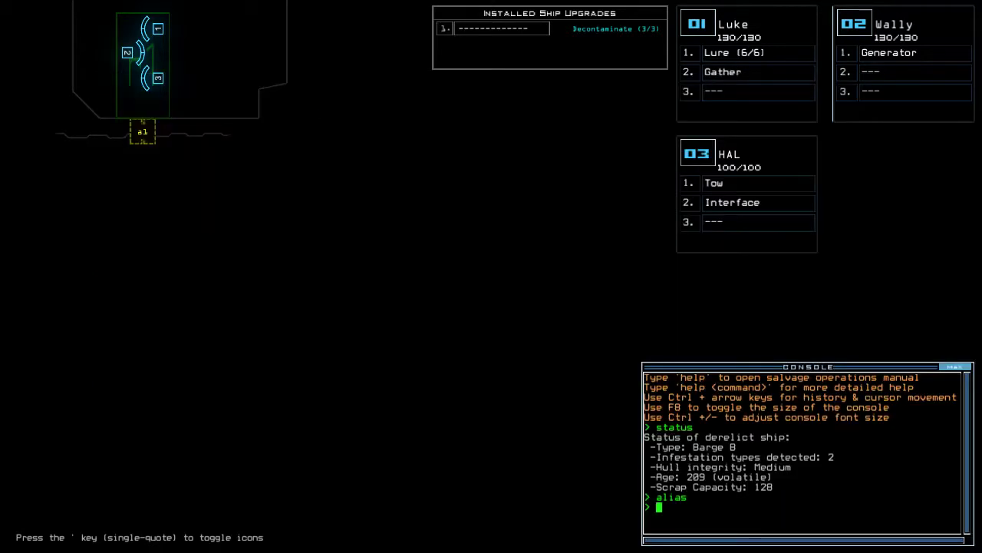
- Swap the Lure and Gather tools onto HAL
key(Tab)
text(swap)
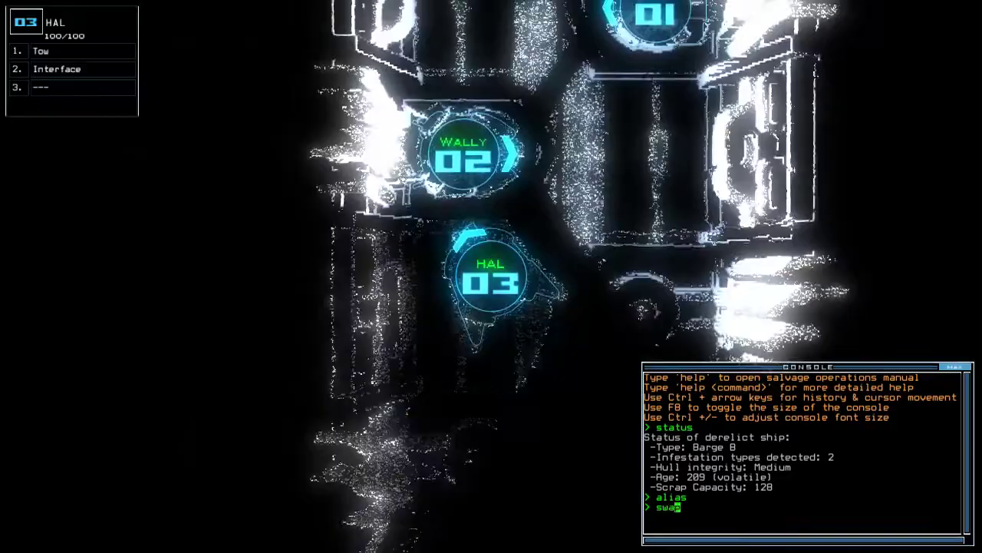
key(Return)
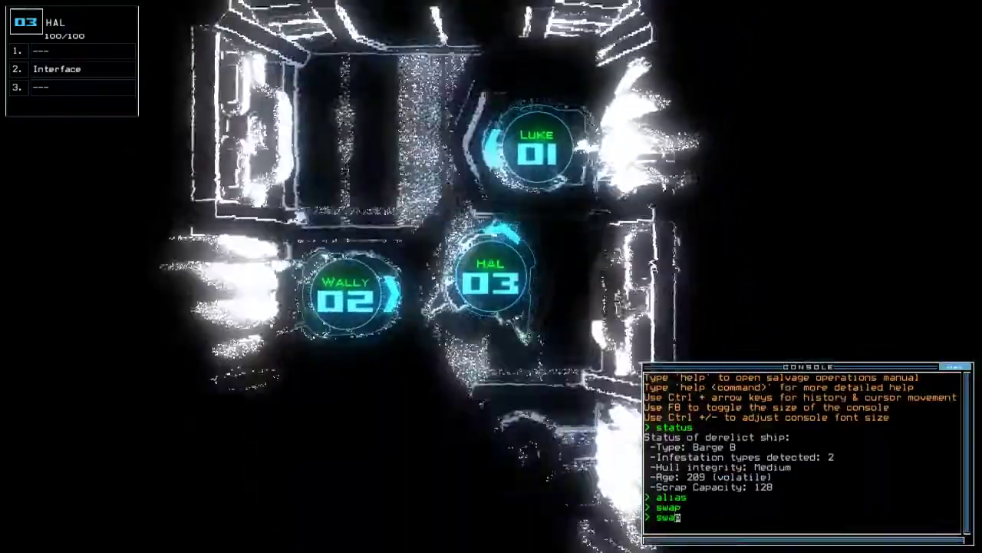
key(ctrl+Return)
key(Escape)
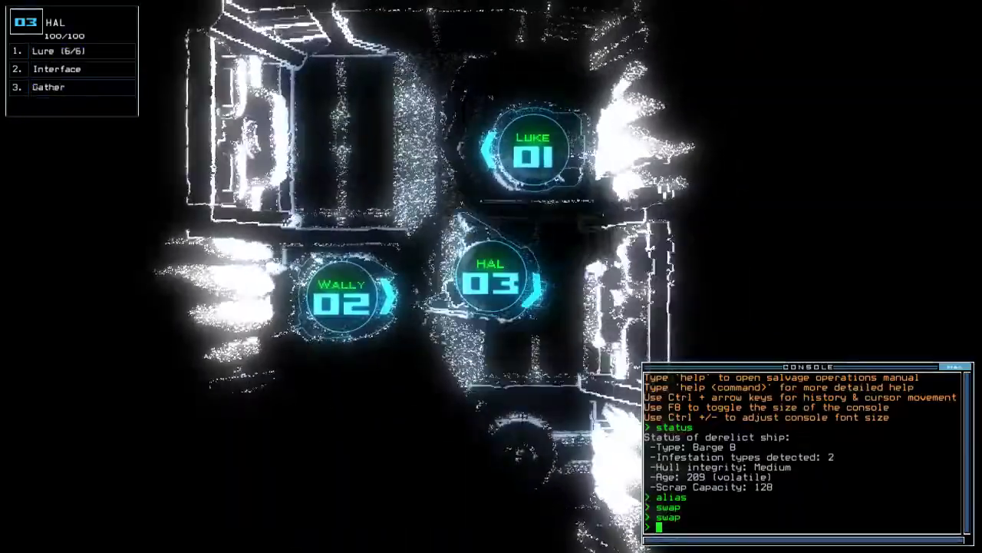
- Cancel the Wally/Luke tool swap and start the mission with the go alias
key(Tab)
text(swap)
key(Return)
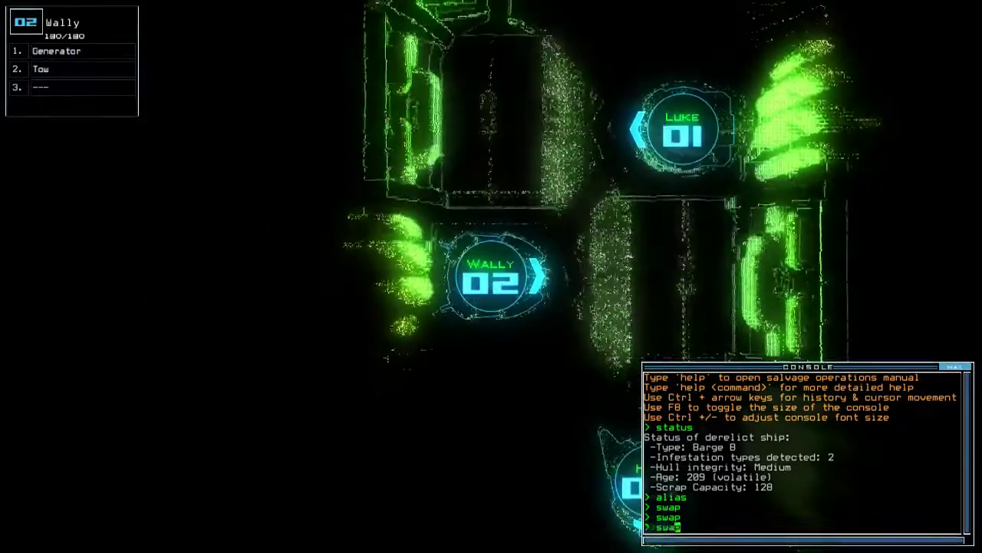
key(Escape)
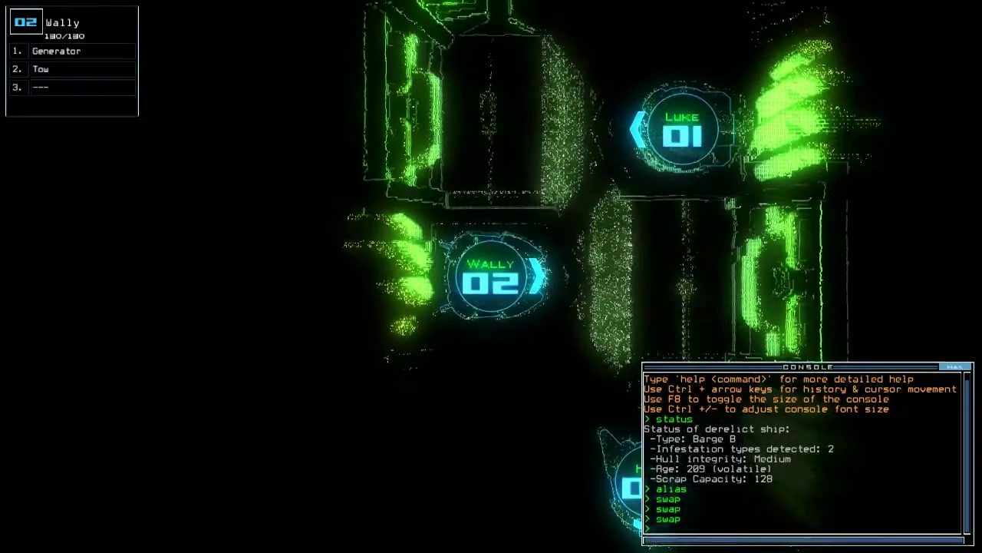
text(go)
key(Return)
key(Tab)
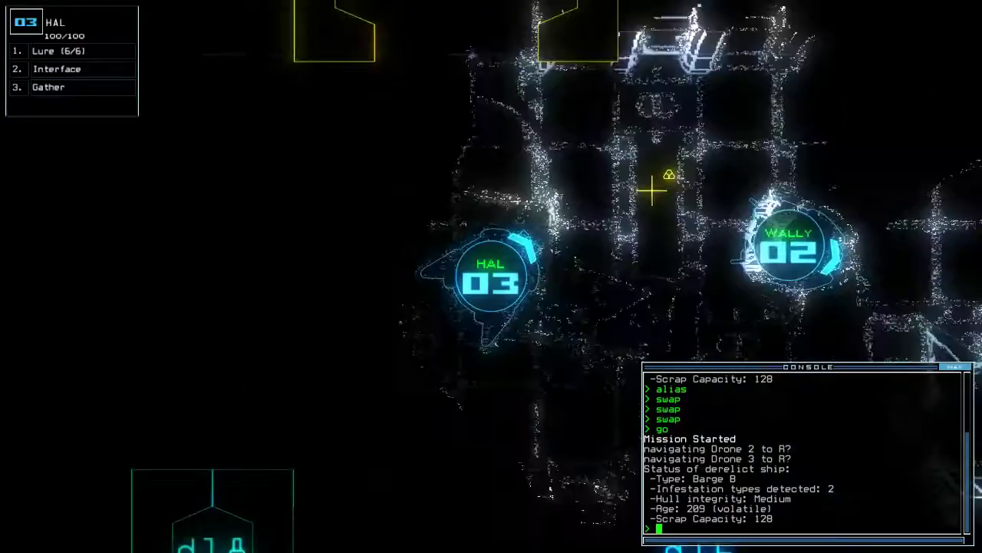
text(g)
- Gather scrap, power generator 2, and check the newly powered areas
key(Return)
text(generator)
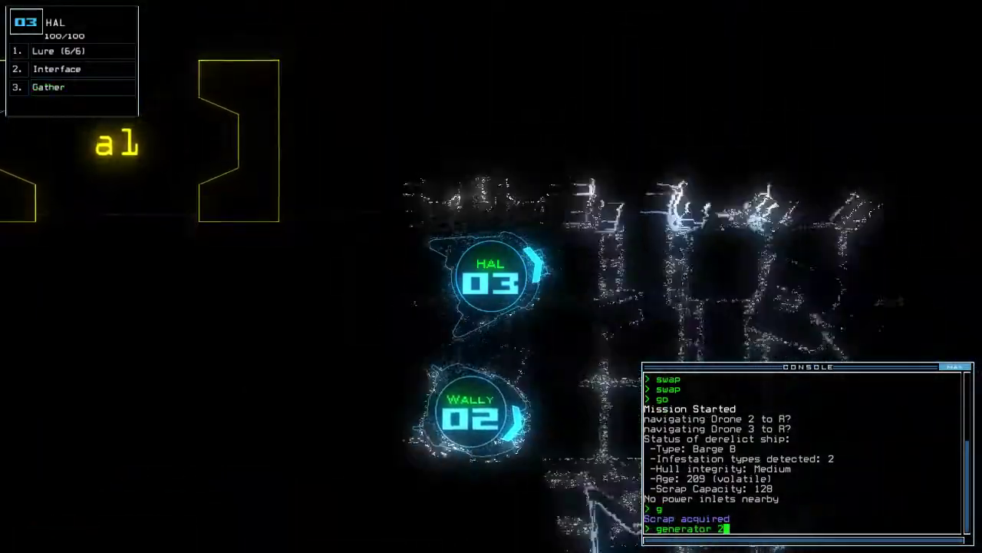
text( 2)
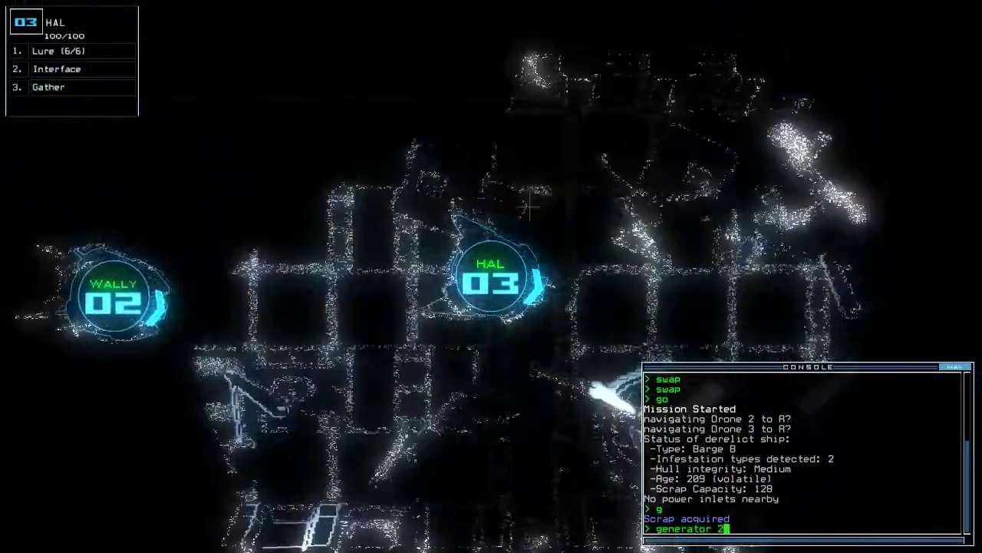
key(Return)
text(g)
key(Return)
text(g)
key(Return)
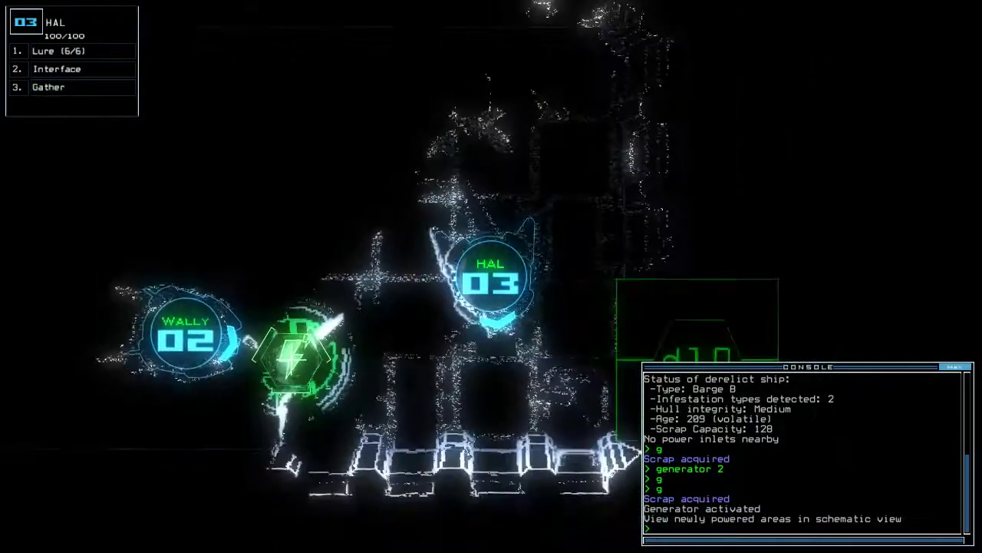
key(Tab)
key(Tab)
text(d10)
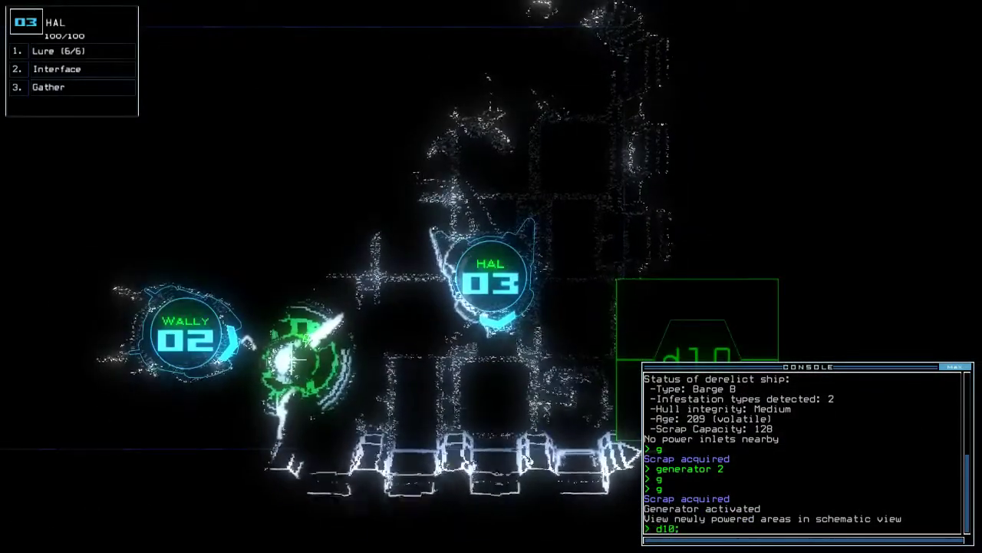
text(;d10)
- Open door d10, drop a lure at HAL, toggle d10 again and drive HAL past
key(Return)
key(Tab)
key(Tab)
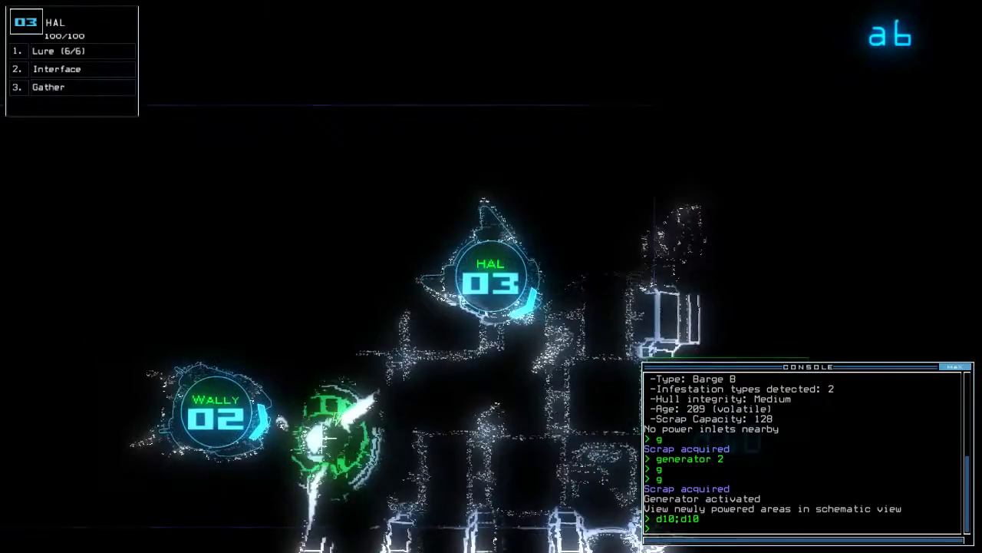
text(l)
key(Return)
text(d10)
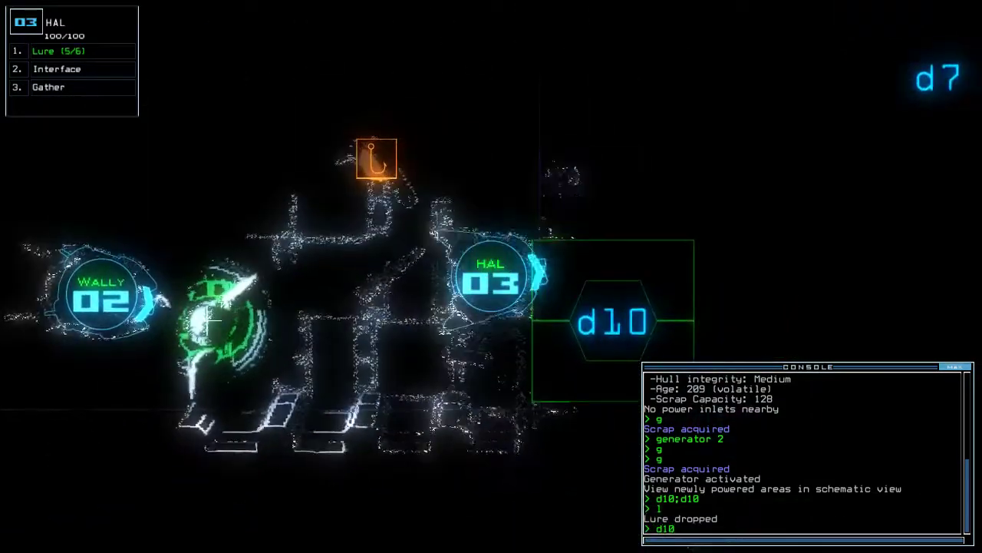
key(Return)
key(Right)
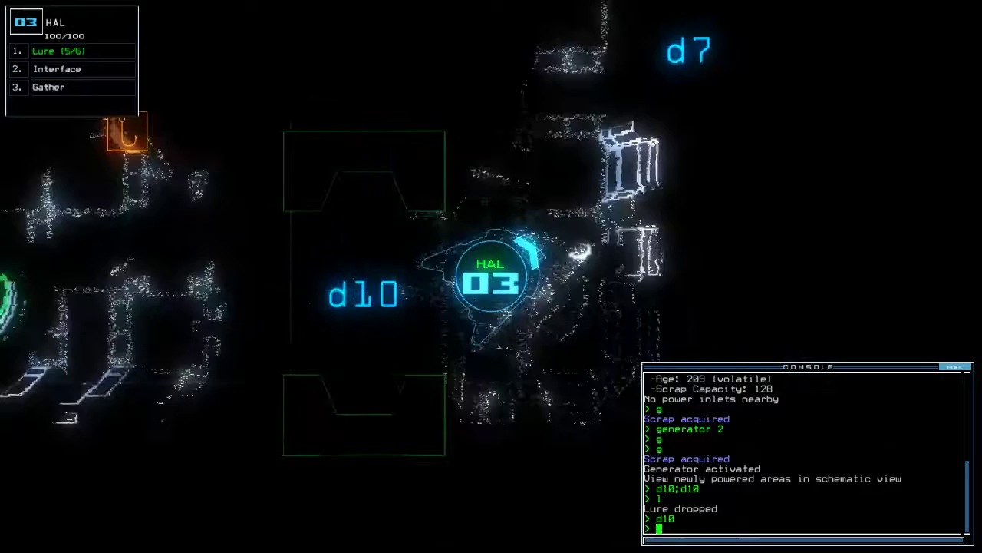
- Steer HAL back onto the dropped lure, pick it up, and pause the game
key(Down)
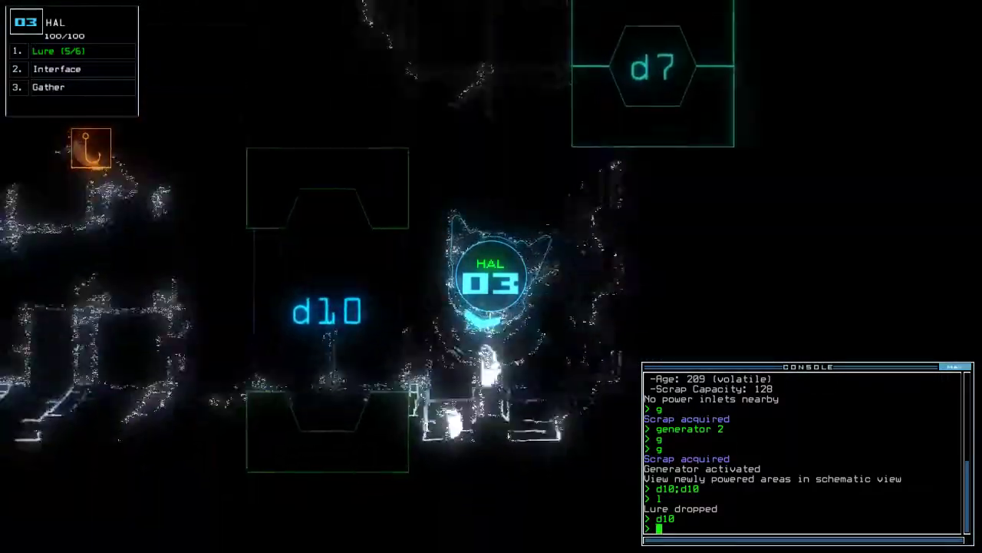
key(Left)
text(e)
key(Left)
key(Up)
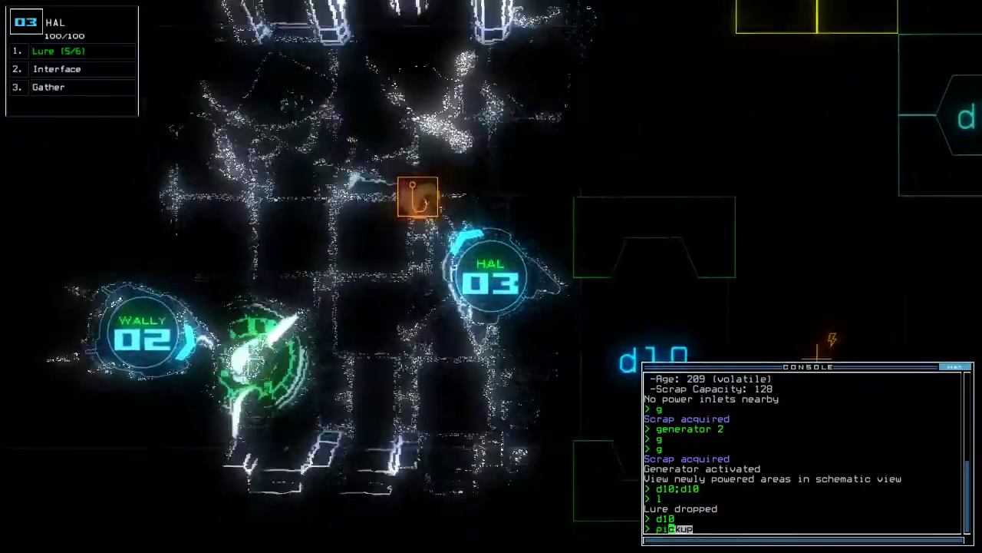
text(ickup)
key(Return)
key(Escape)
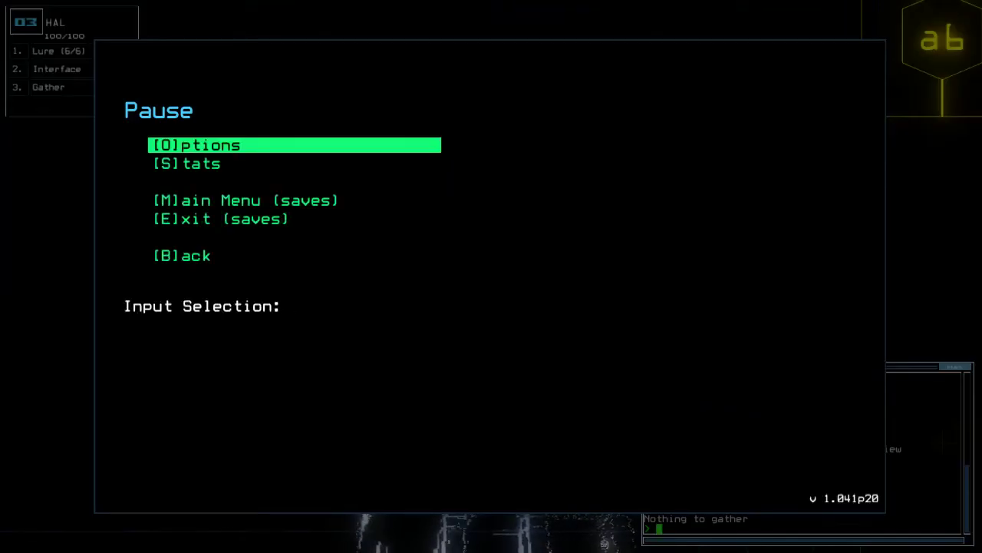
- Resume and drive HAL toward d11 and d16, gathering scrap and fuel
key(Escape)
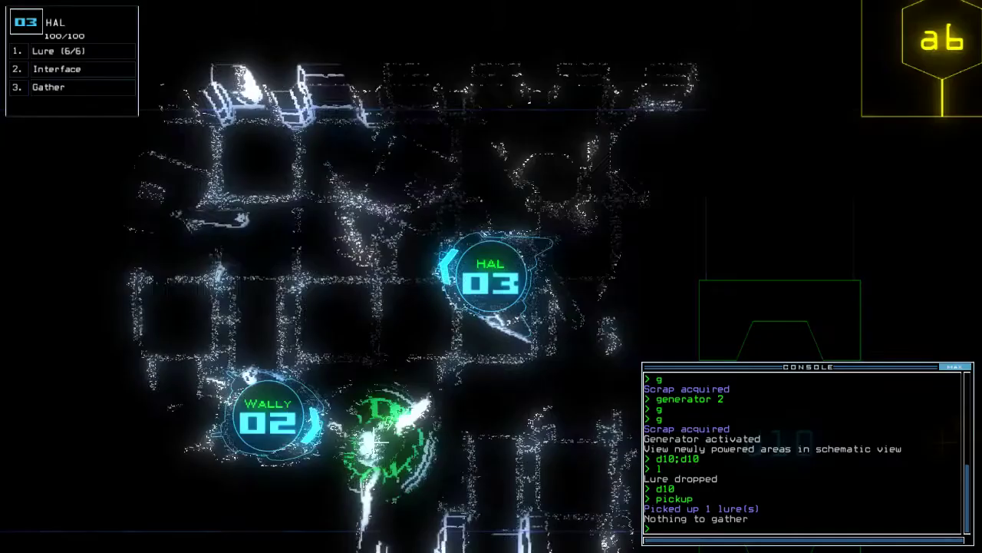
key(Left)
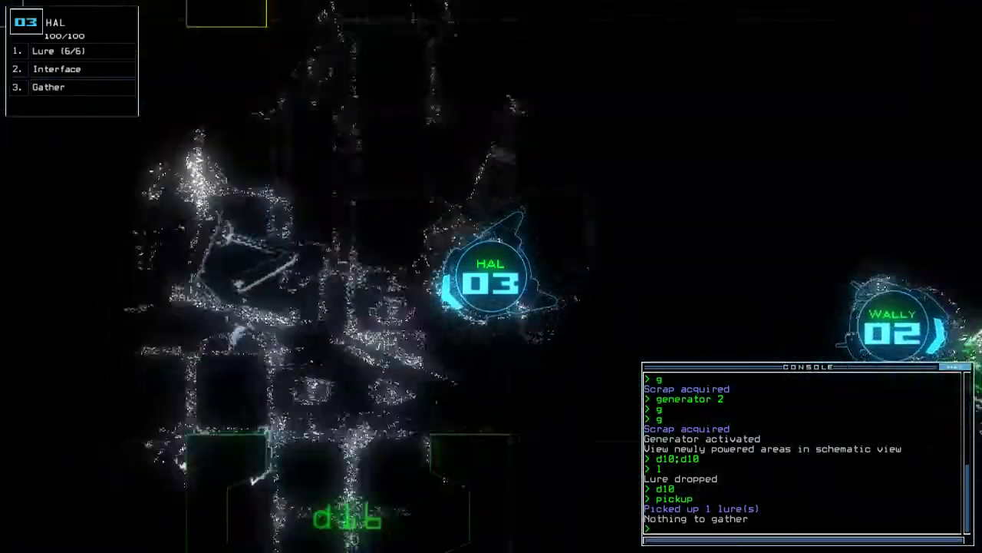
key(Down)
key(Right)
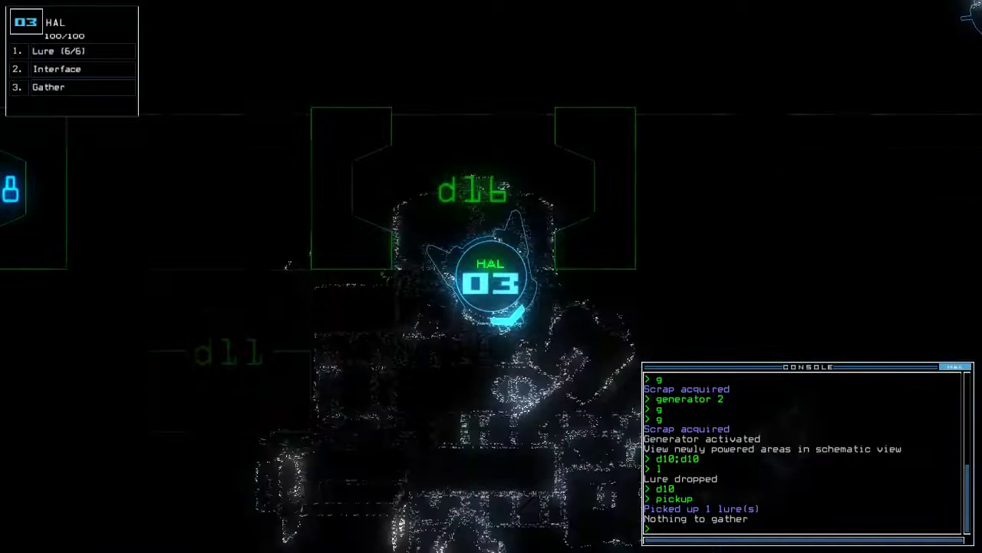
text(g)
key(Return)
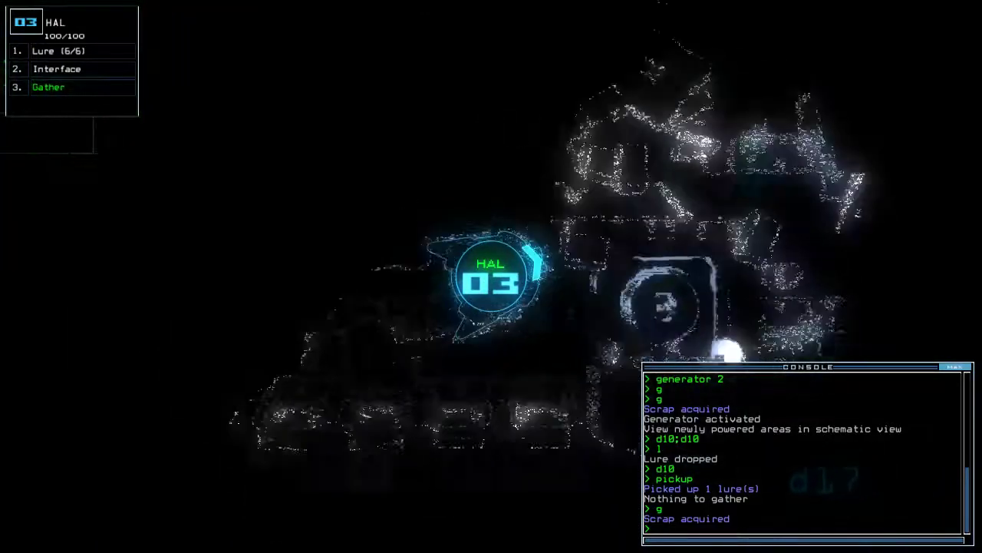
text(g)
key(Return)
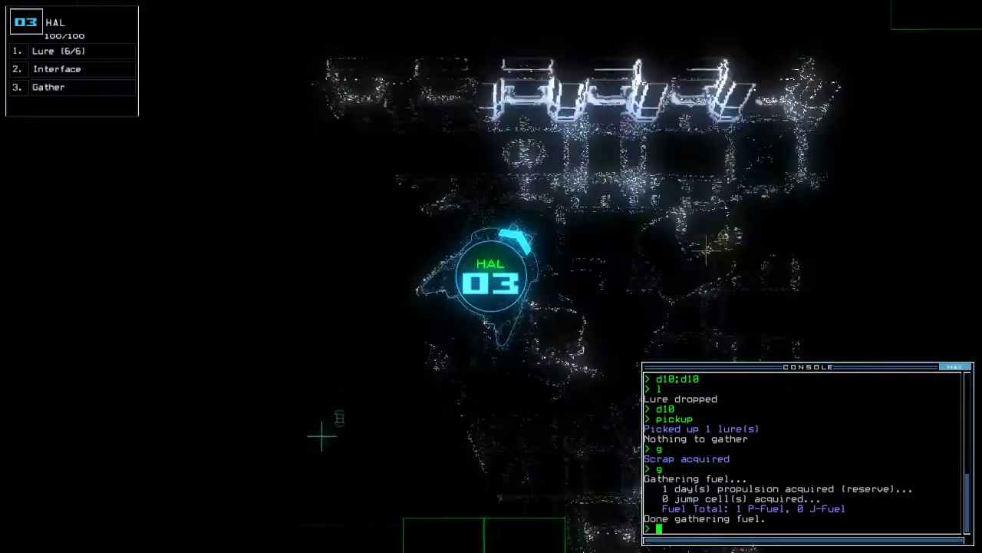
text(g)
- Gather more scrap, drop a lure, and gather scrap in the new room
key(Return)
text(g)
key(Return)
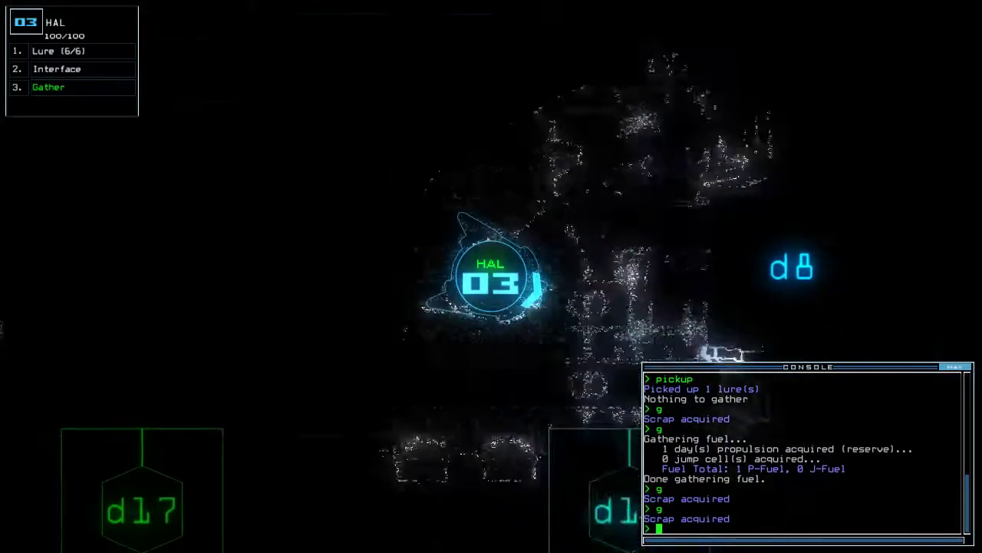
key(Return)
text(l)
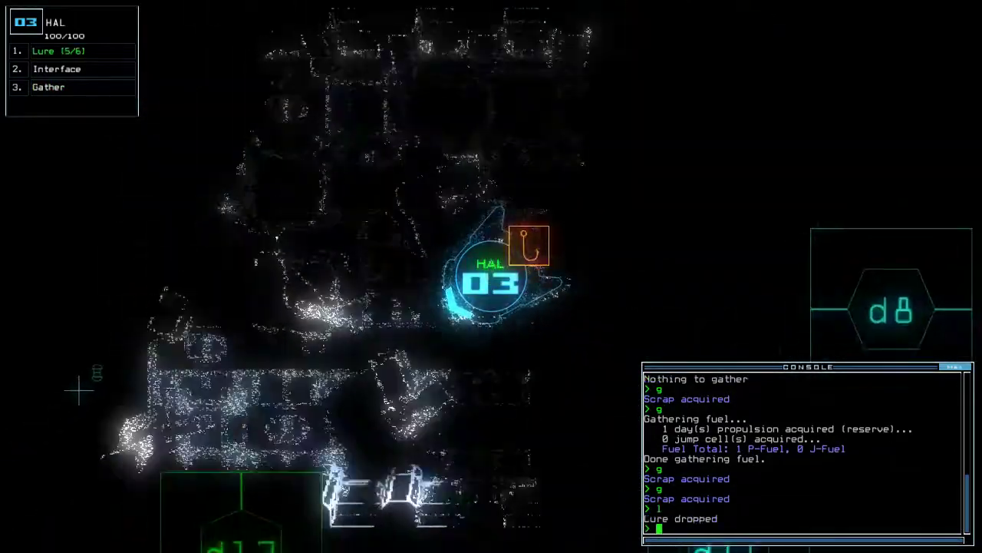
text(d17)
key(Return)
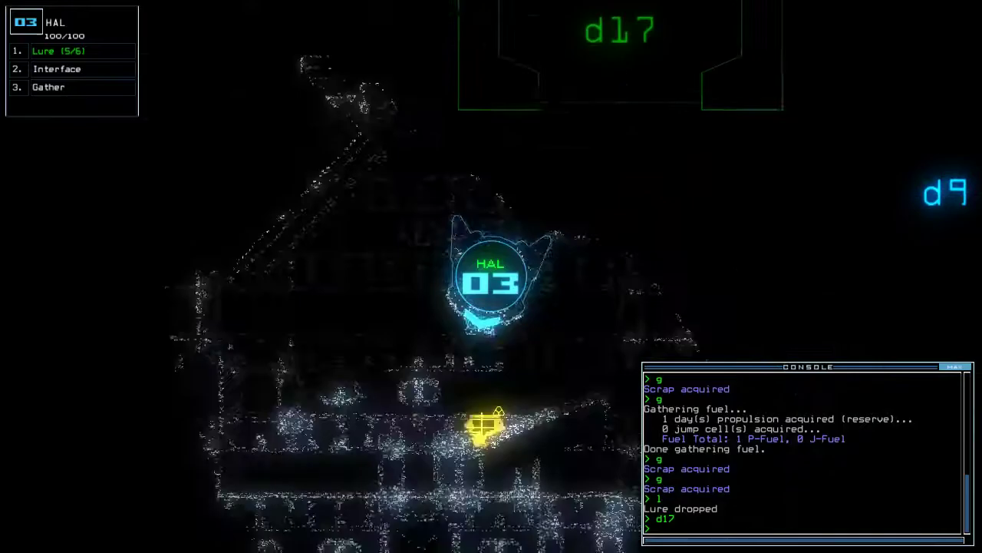
text(g)
key(Return)
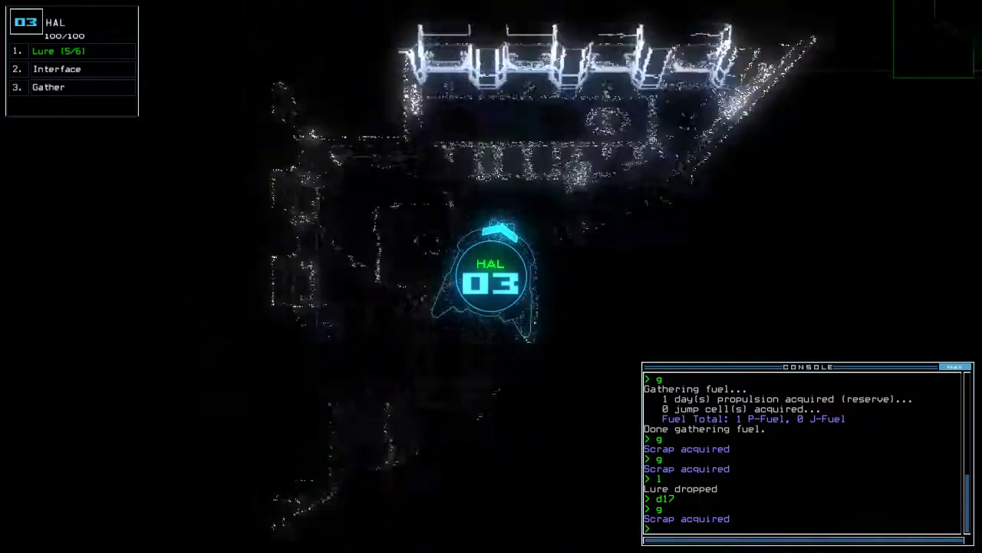
text(l)
- Drop another lure (4/6 left), open door d12, and pick up a lure
key(Return)
text(d12)
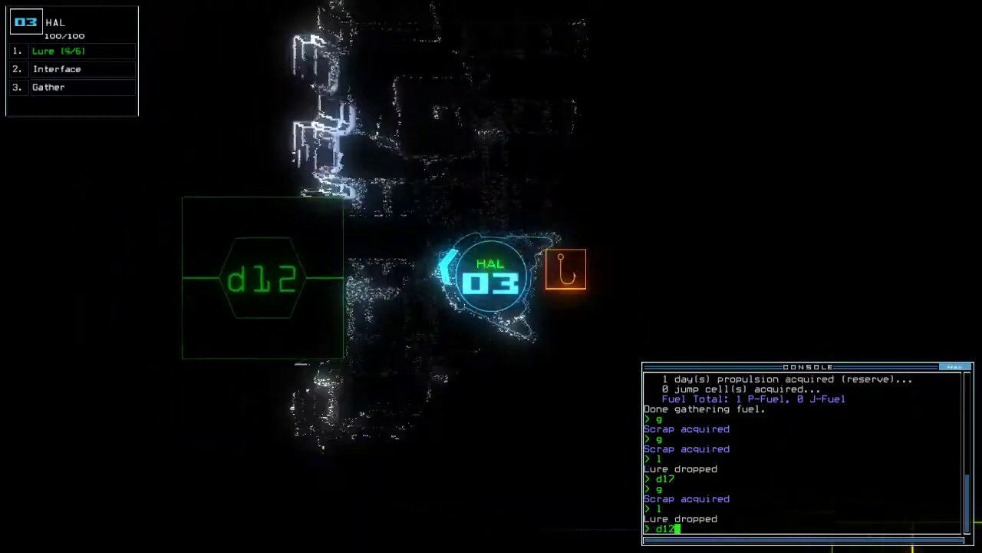
key(Return)
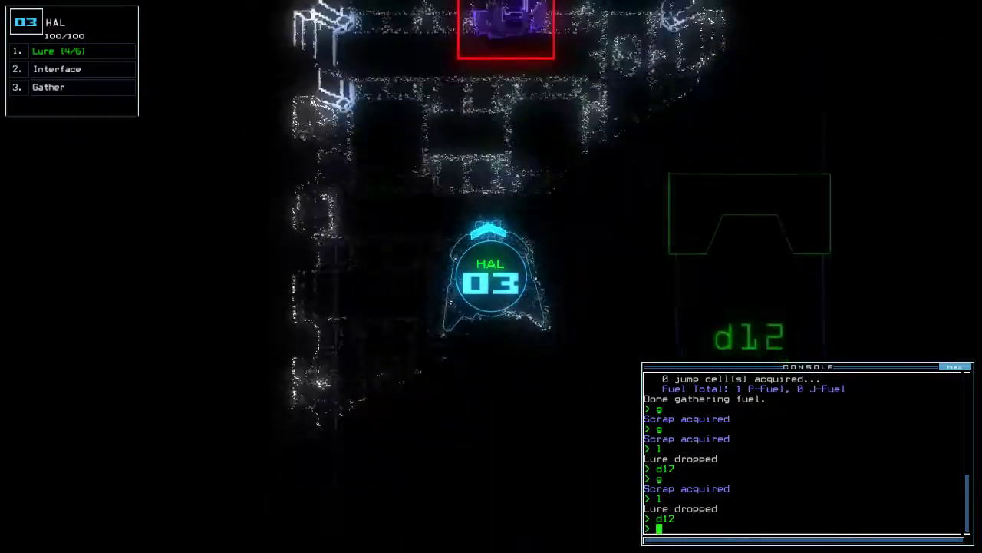
text(pickup)
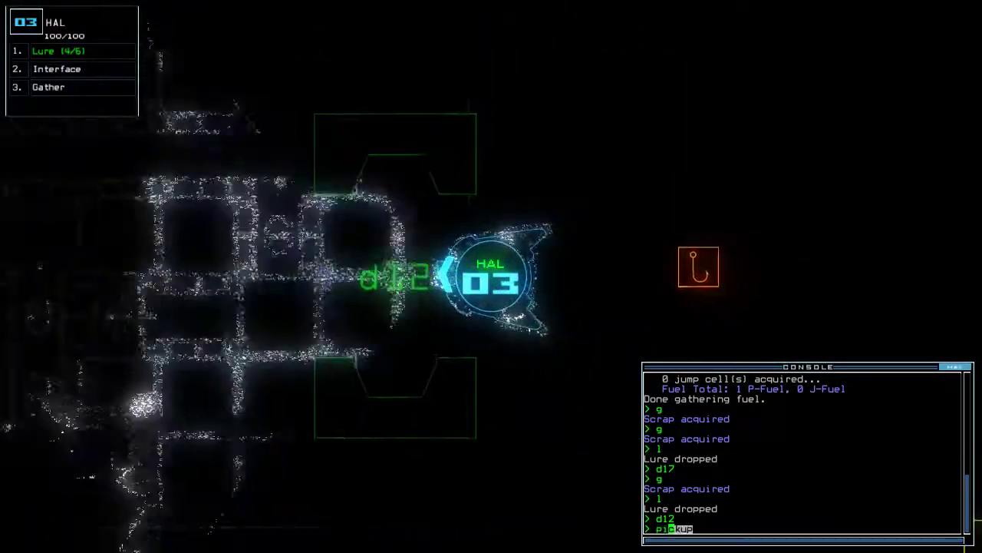
key(Return)
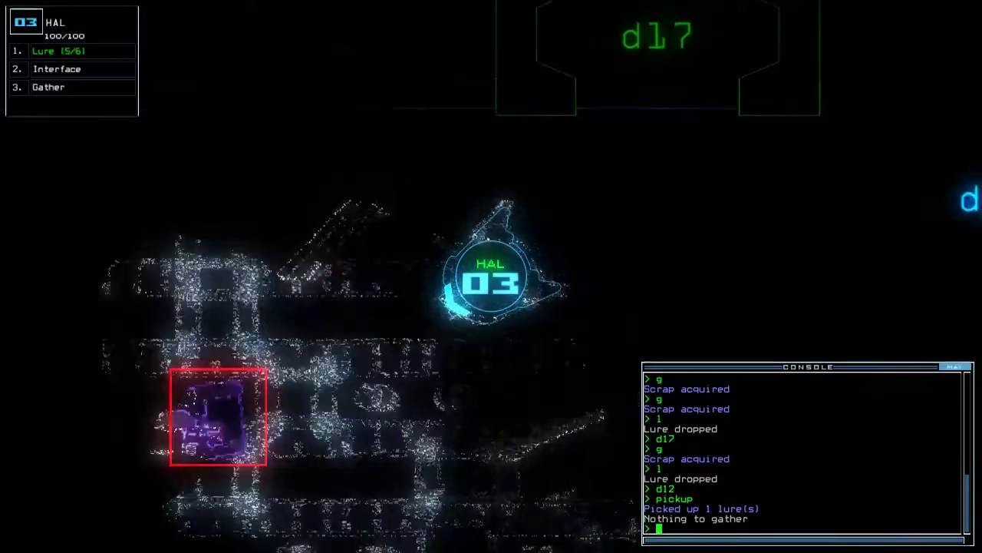
text(ccc)
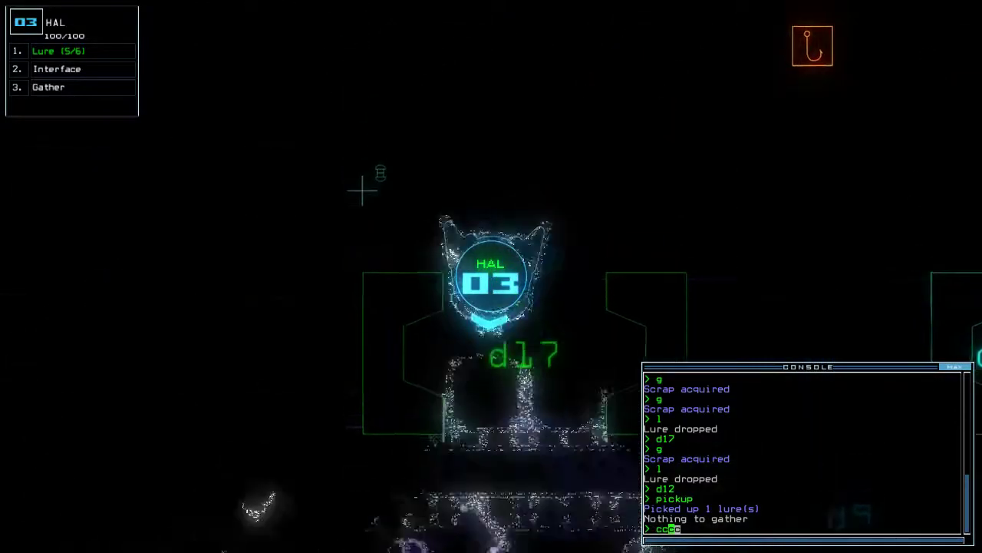
- Close the four nearby doors, open d11, and gather scrap beyond it
key(Up)
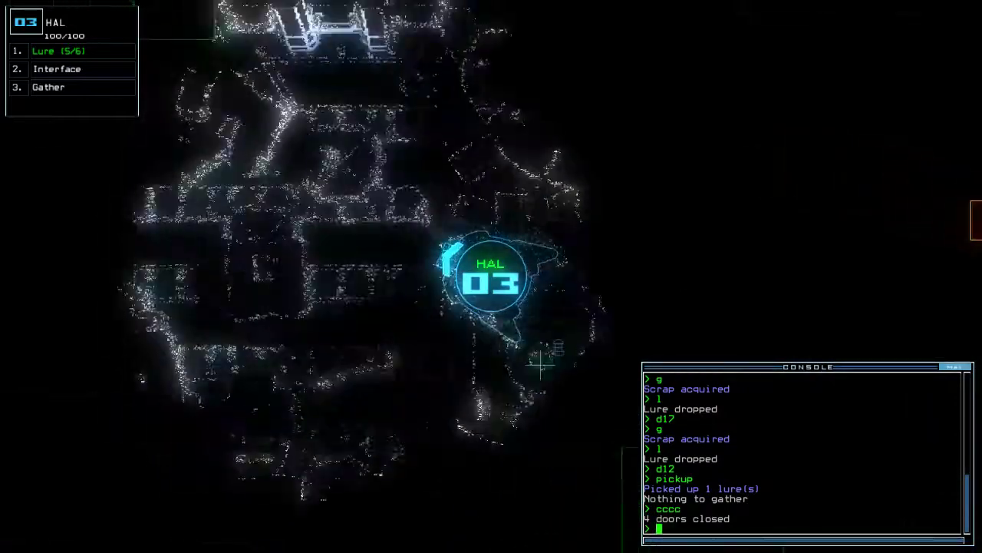
text(d11)
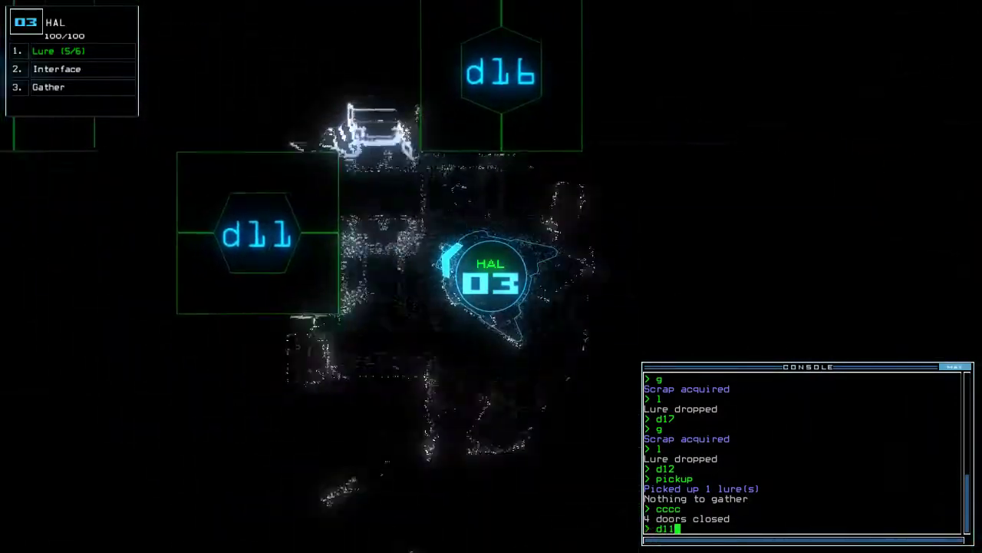
key(Return)
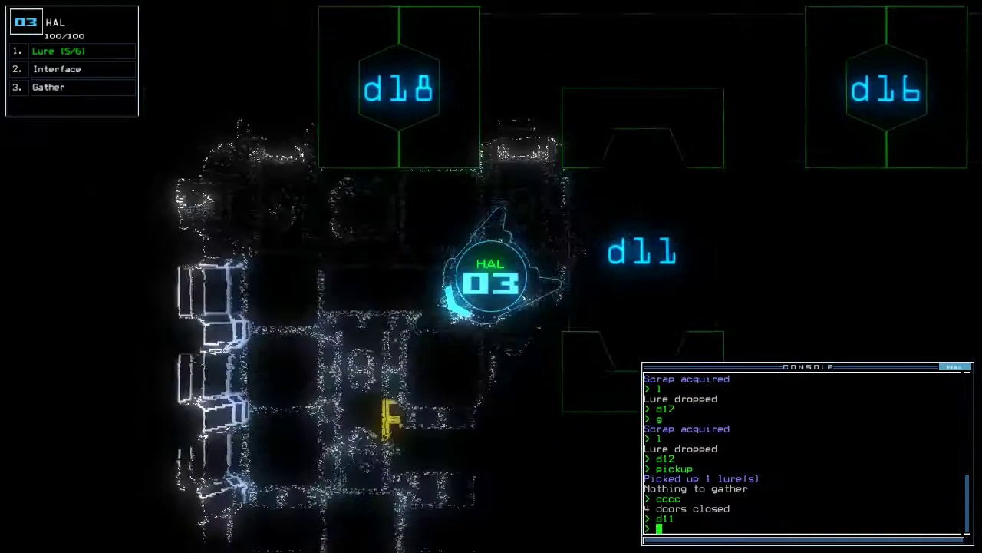
text(g)
key(Return)
key(Down)
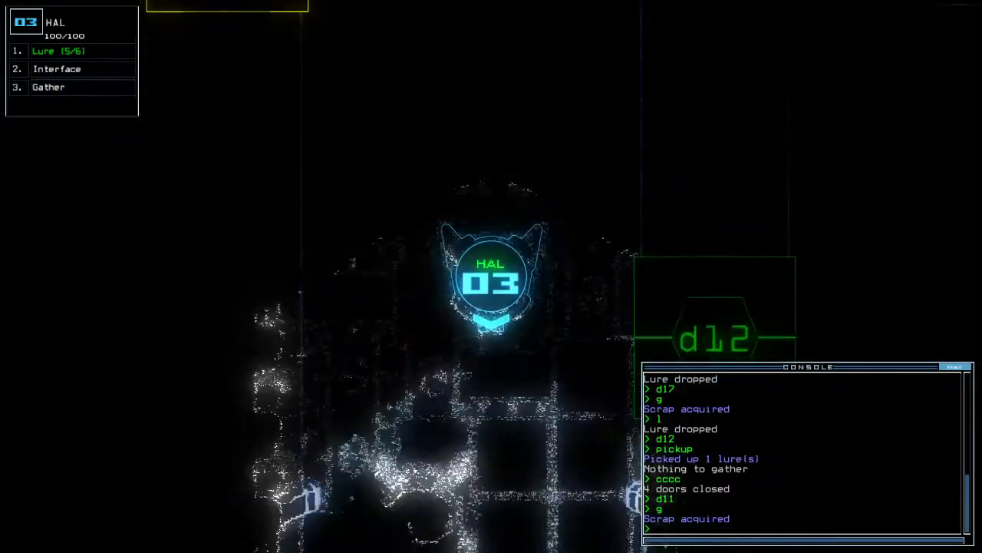
- Check the ship schematic, then toggle doors d9, d12 and d16
key(Escape)
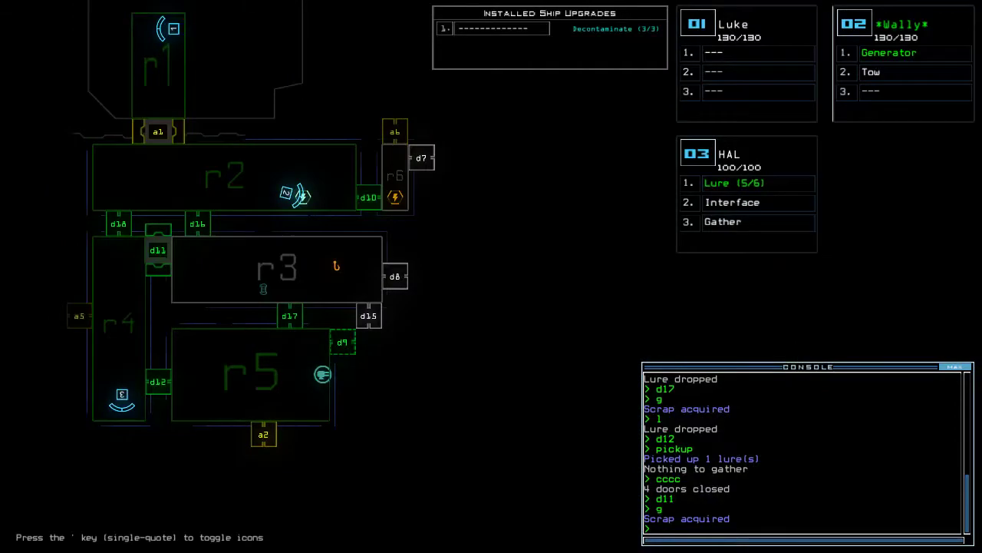
key(Escape)
text(d9;d9)
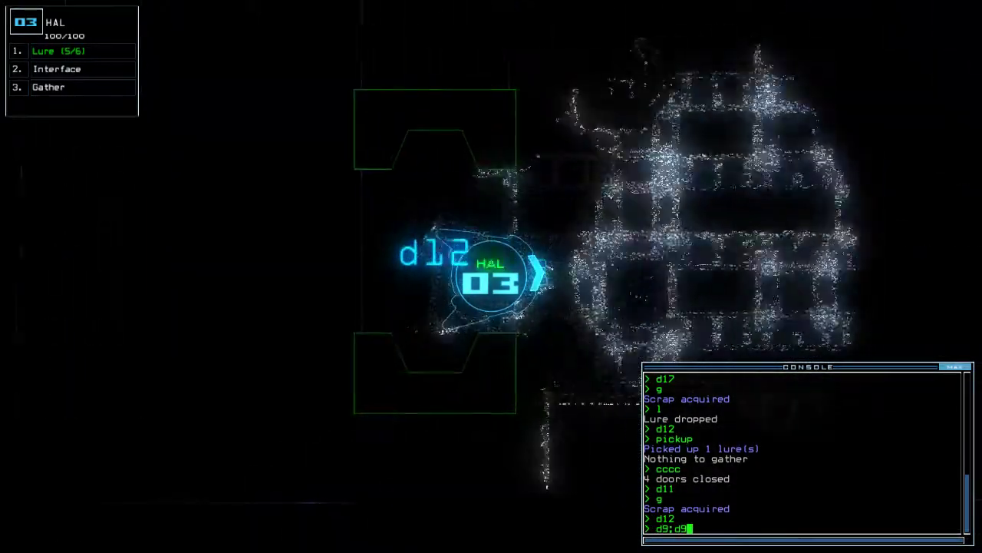
key(Return)
text(d12)
key(Return)
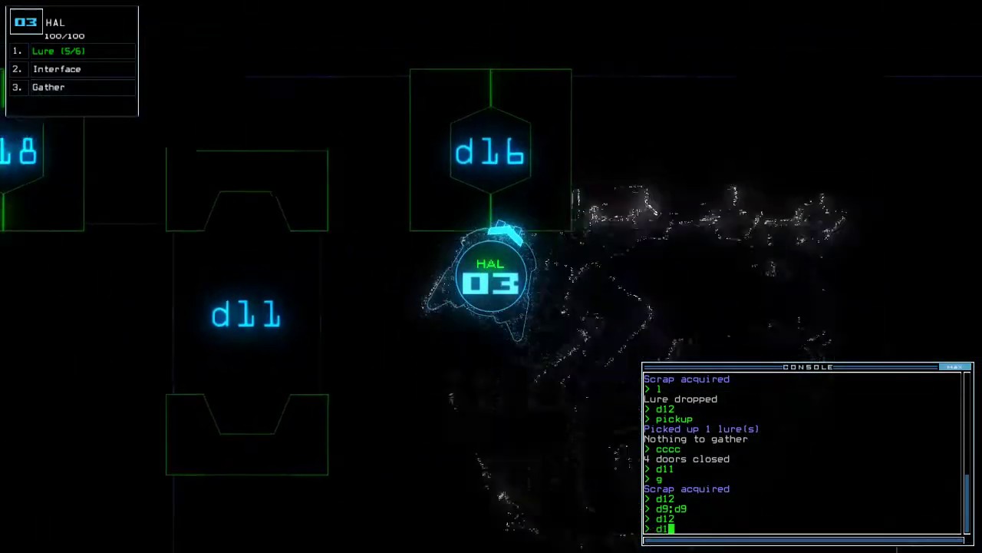
text(6)
key(Return)
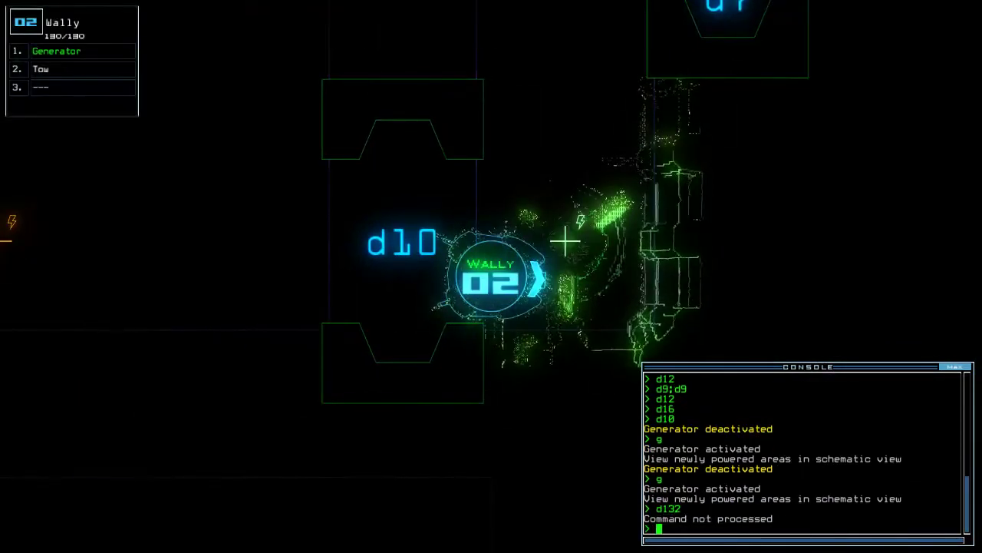
text(13)
- Toggle door d13 to r8 and take control of HAL, checking the schematic
key(Return)
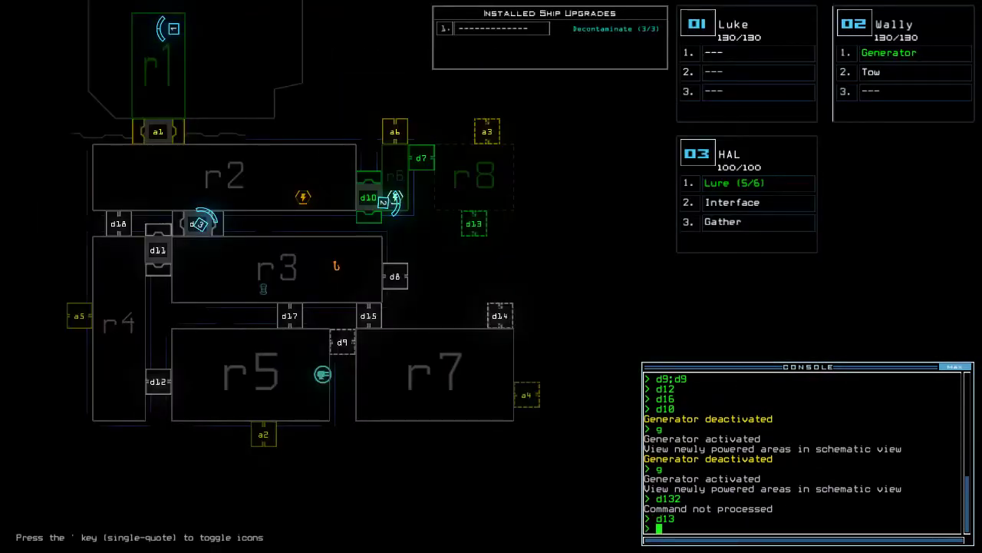
key(3)
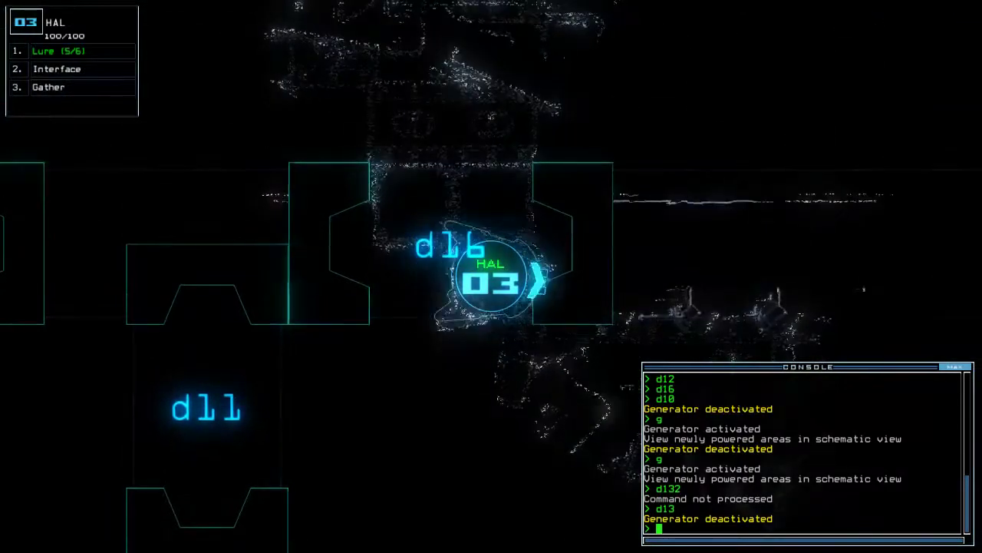
key(Tab)
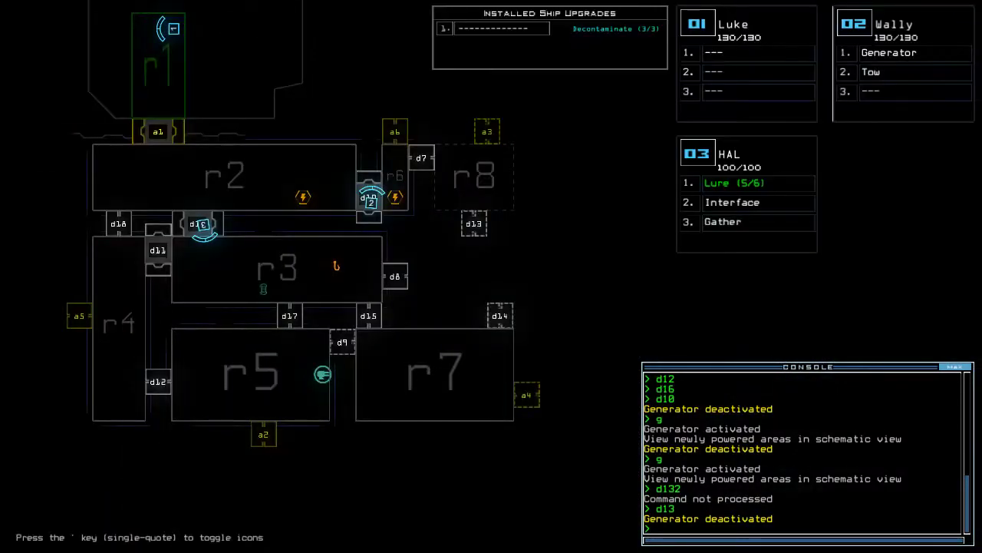
key(Tab)
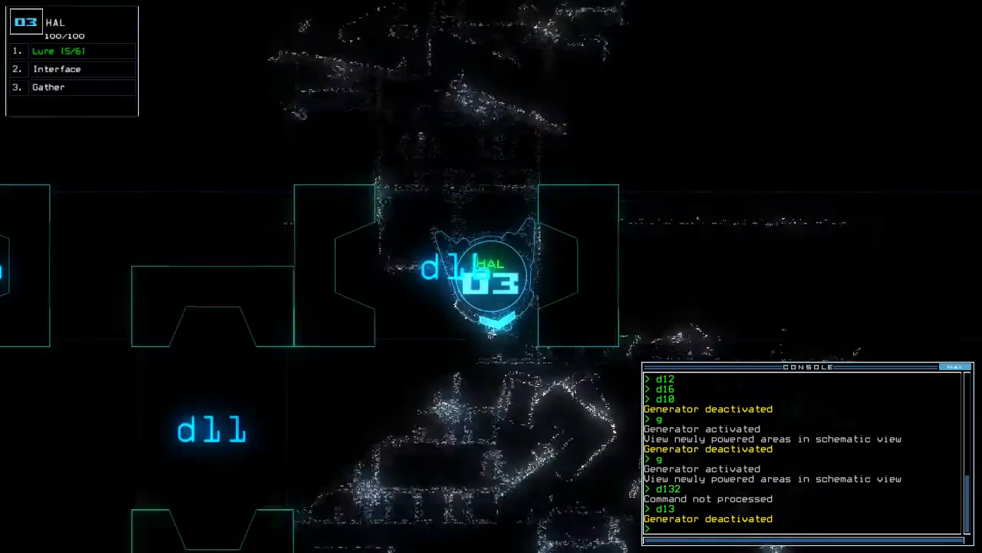
- Drive HAL onto the lure, pick it up (6/6), and return past d16
key(Right)
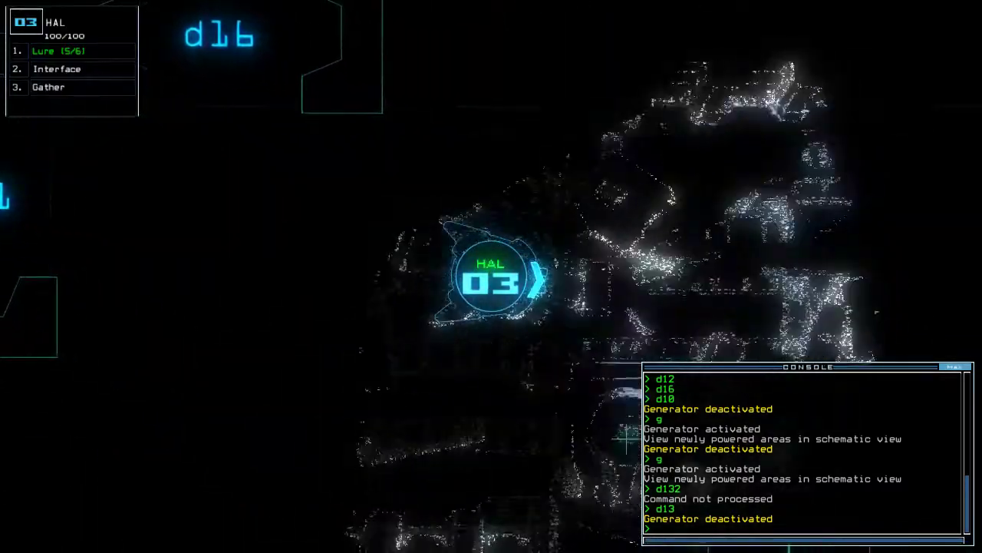
text(pi)
key(Right)
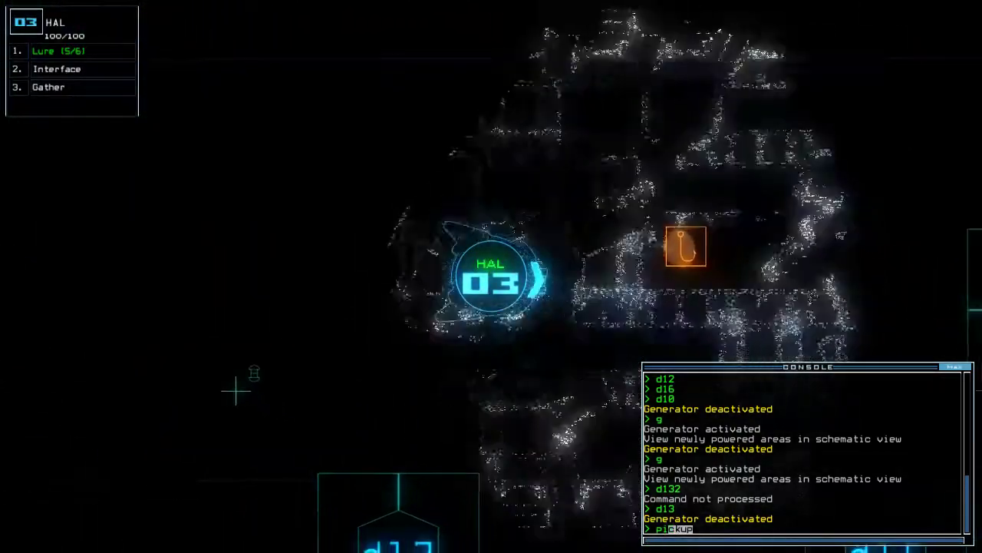
text(ckup)
key(Return)
key(Left)
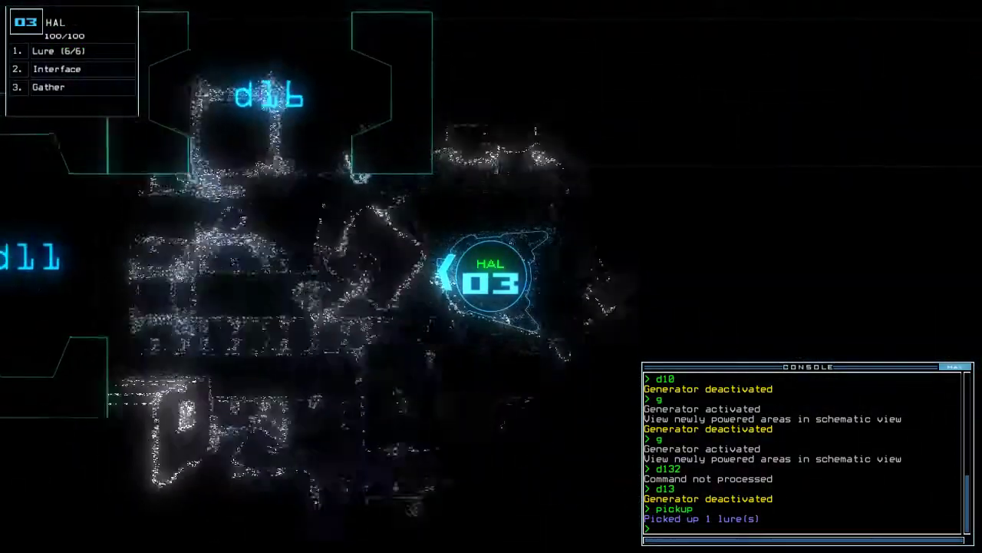
key(Up)
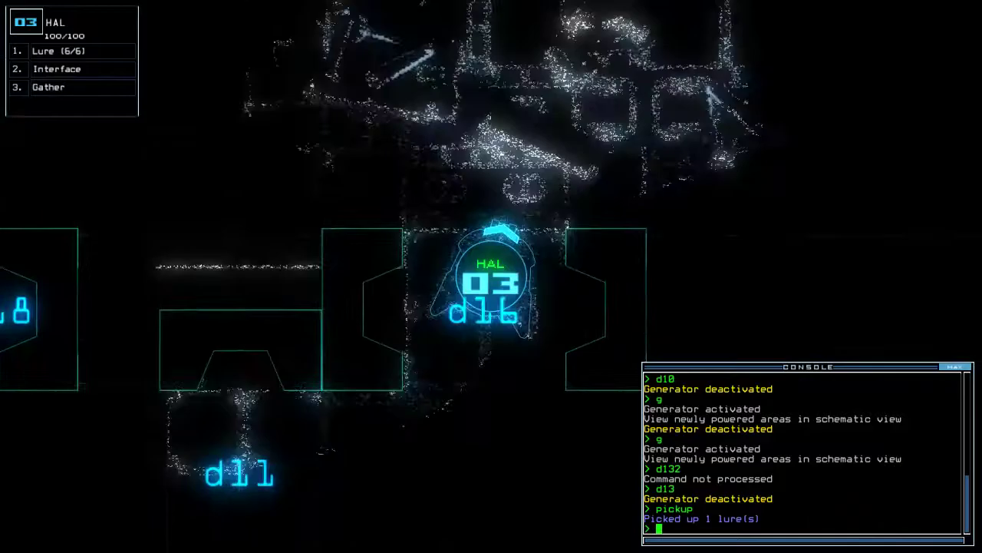
key(Right)
key(Right)
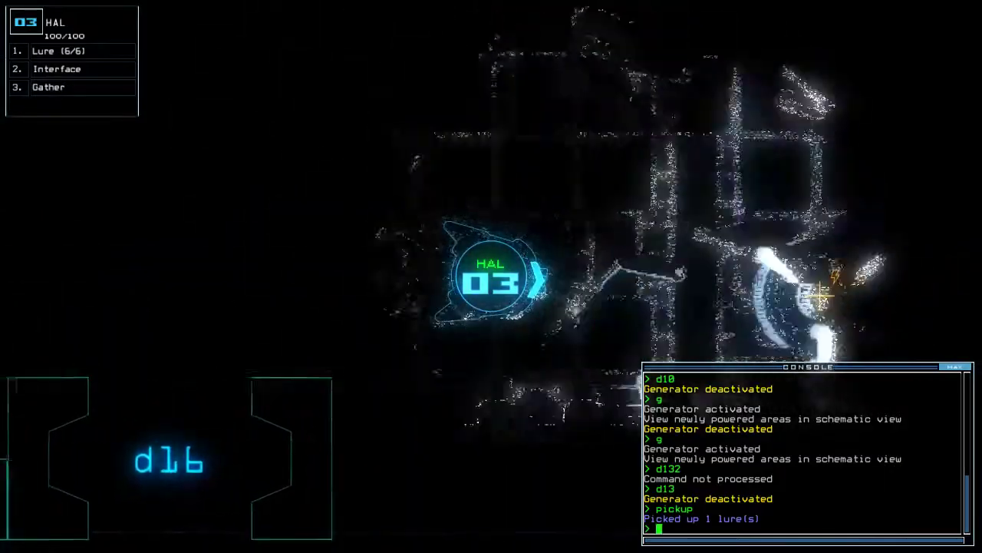
- Have Wally restart the generator, then switch back to HAL
key(2)
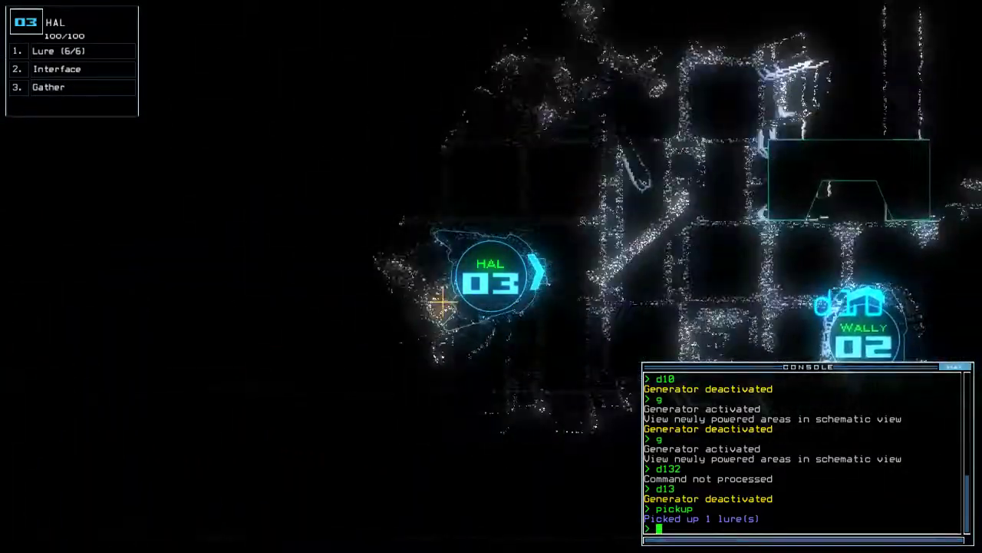
text(g)
key(Return)
key(3)
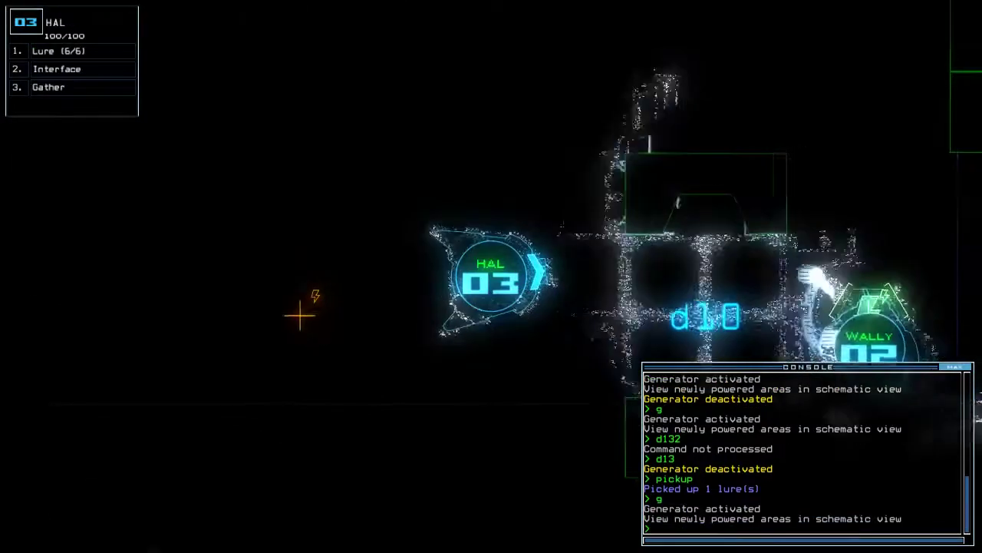
- Drive HAL into the d10 room and open door d7 ahead of it
key(Right)
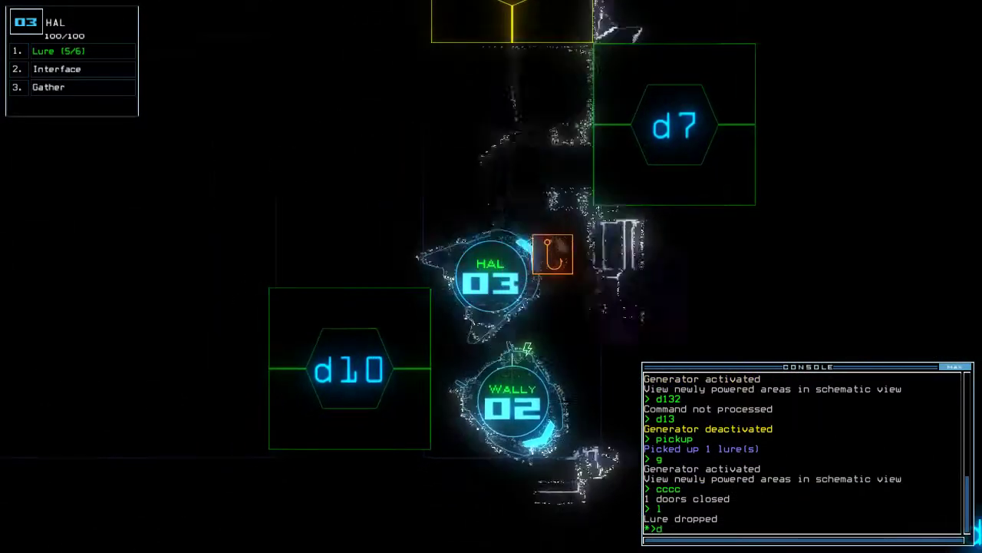
key(Return)
key(Right)
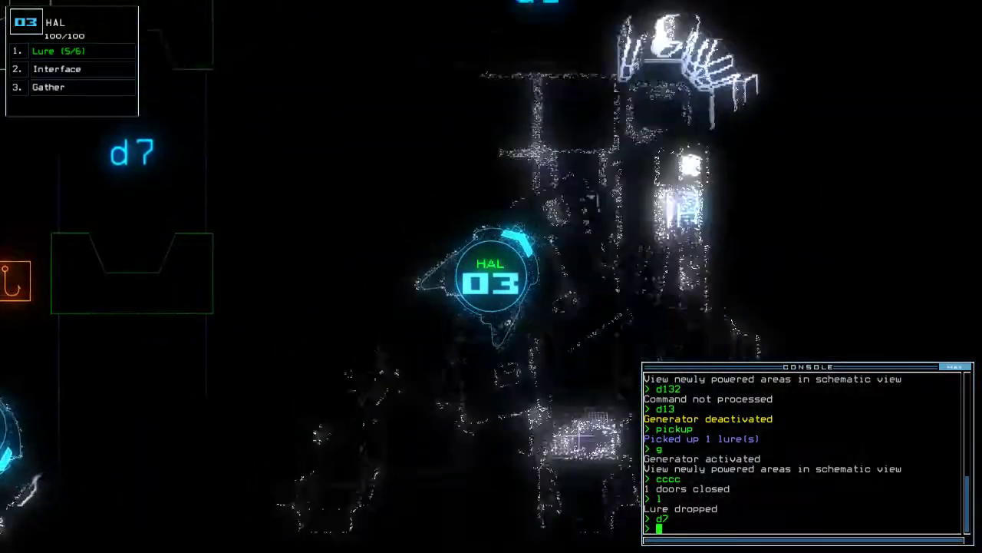
text(dct)
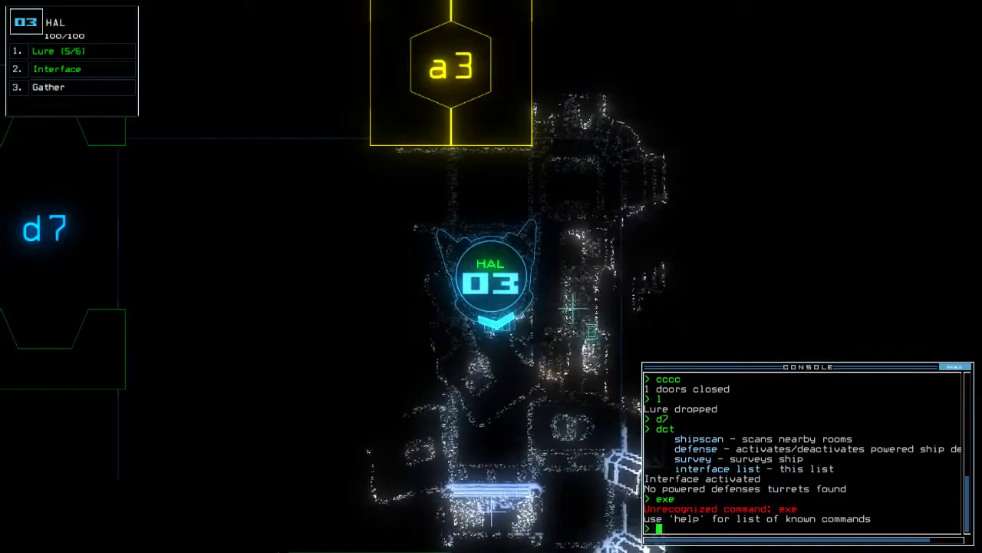
- Drop a lure beside HAL, then open d13 and close the surrounding doors
key(Tab)
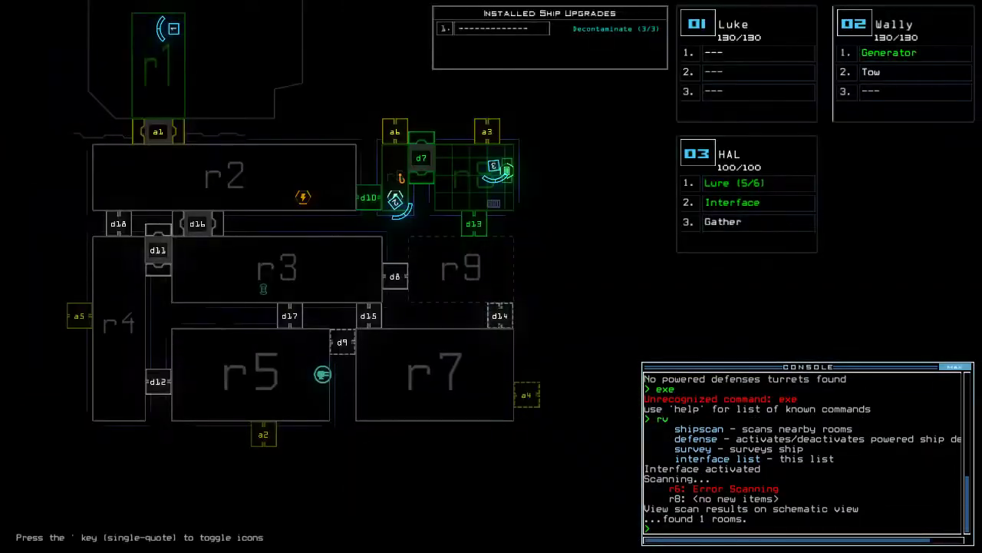
key(Tab)
key(Return)
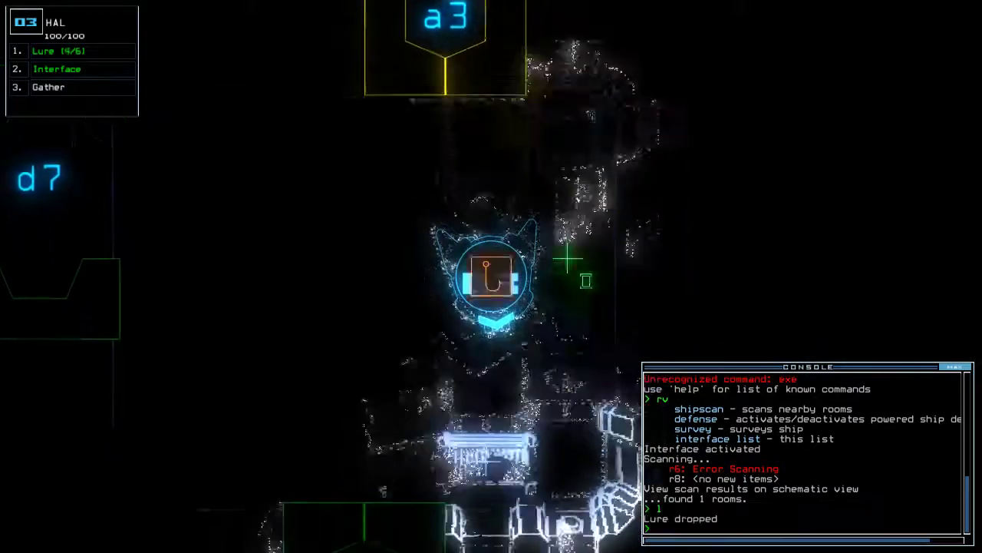
text(d13)
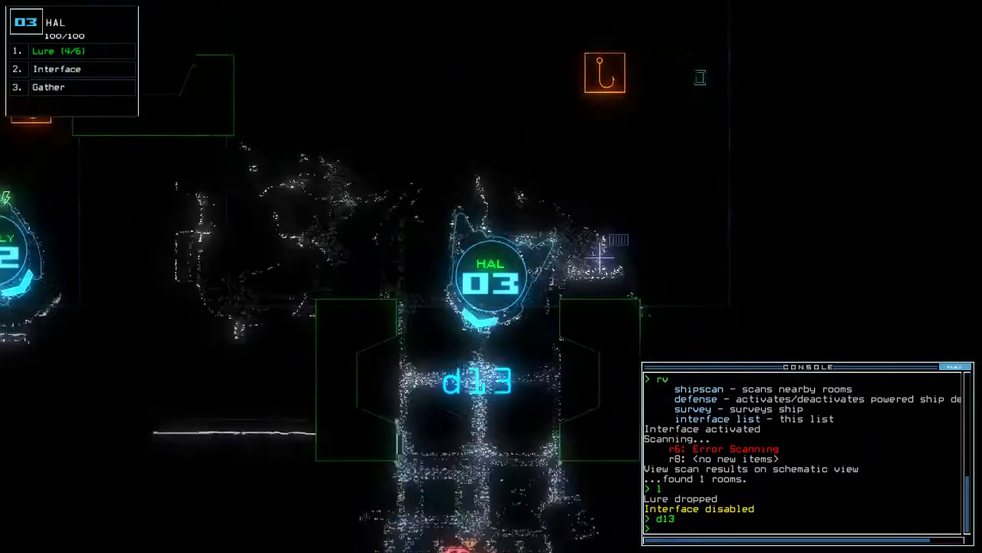
text(cc)
key(Return)
text(cccc)
key(Return)
key(Tab)
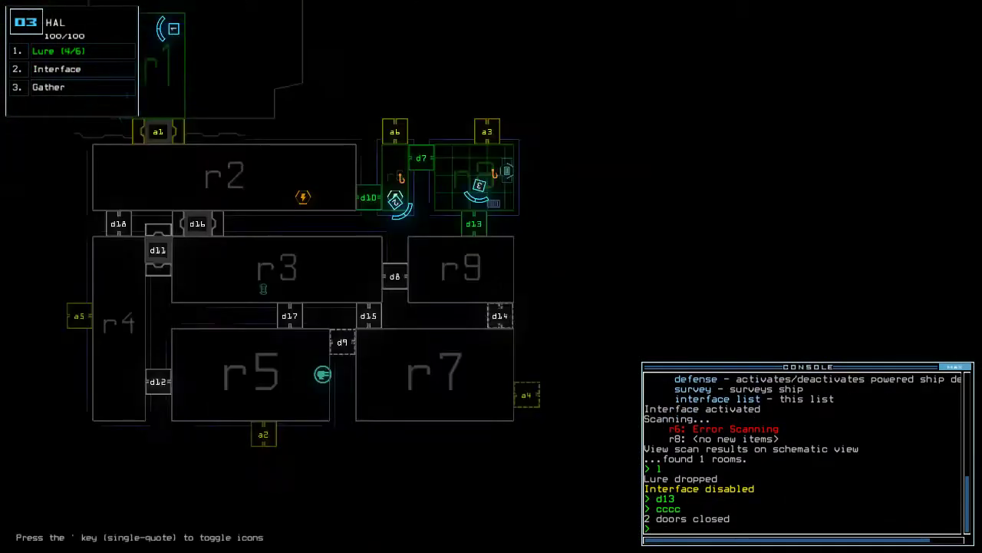
key(Tab)
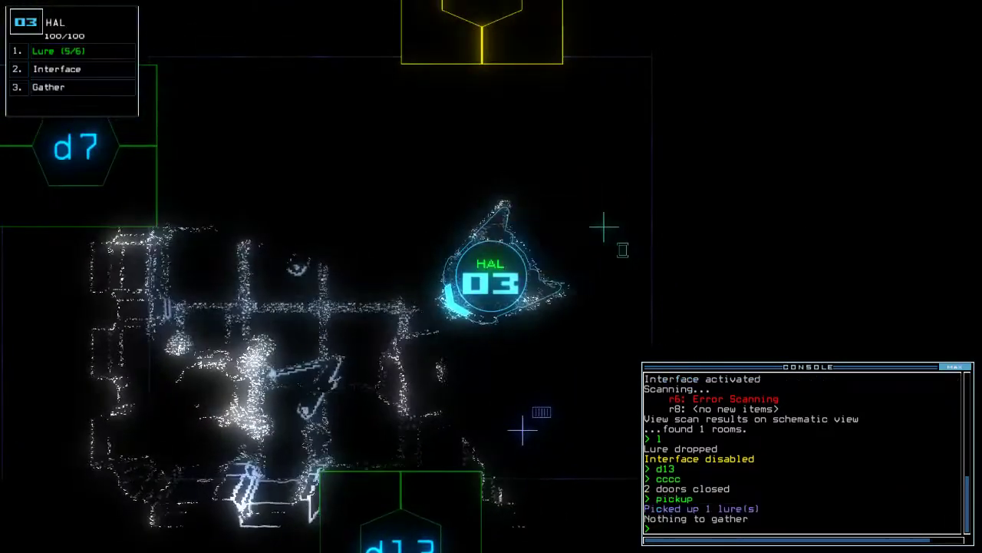
text(d7)
- Reopen door d7 while checking the ship schematic
key(Return)
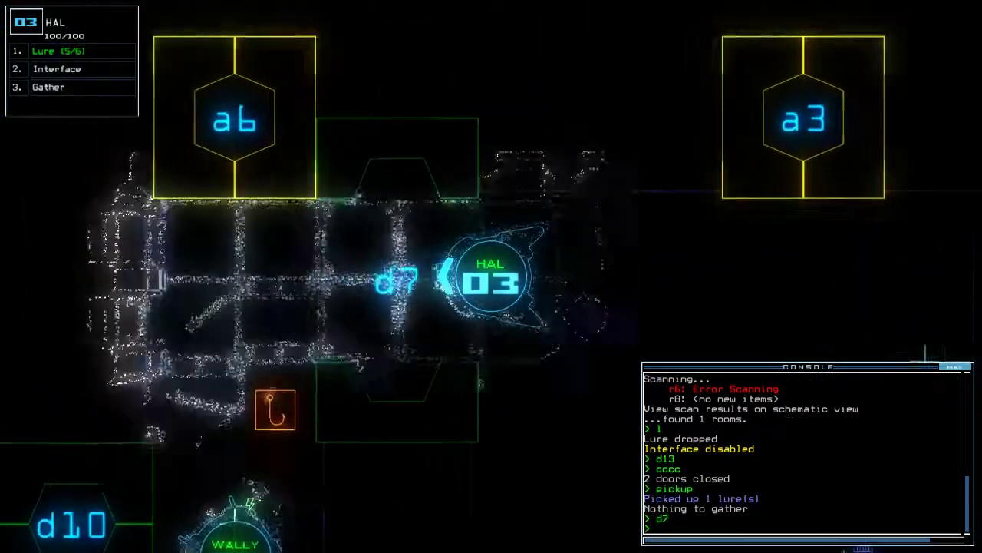
key(Tab)
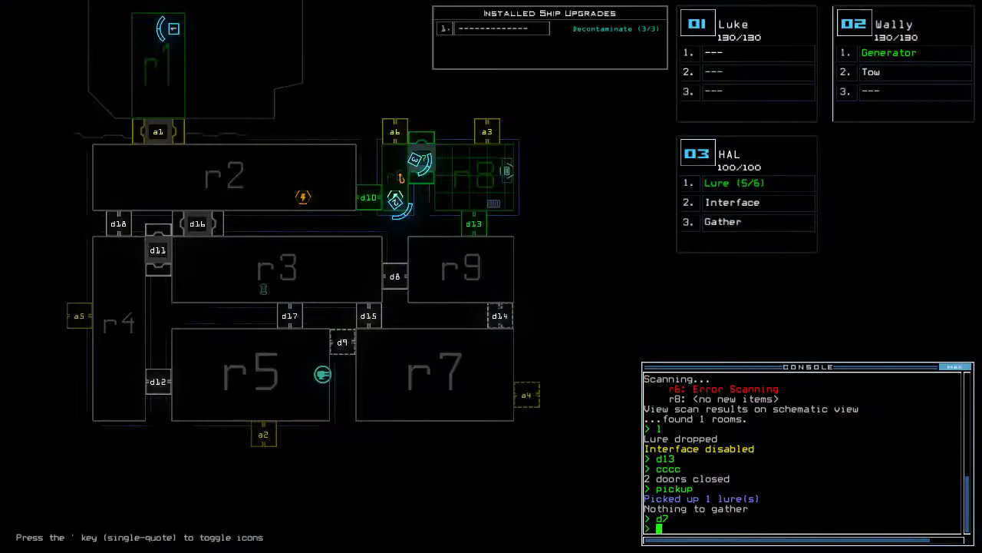
text(d)
key(Tab)
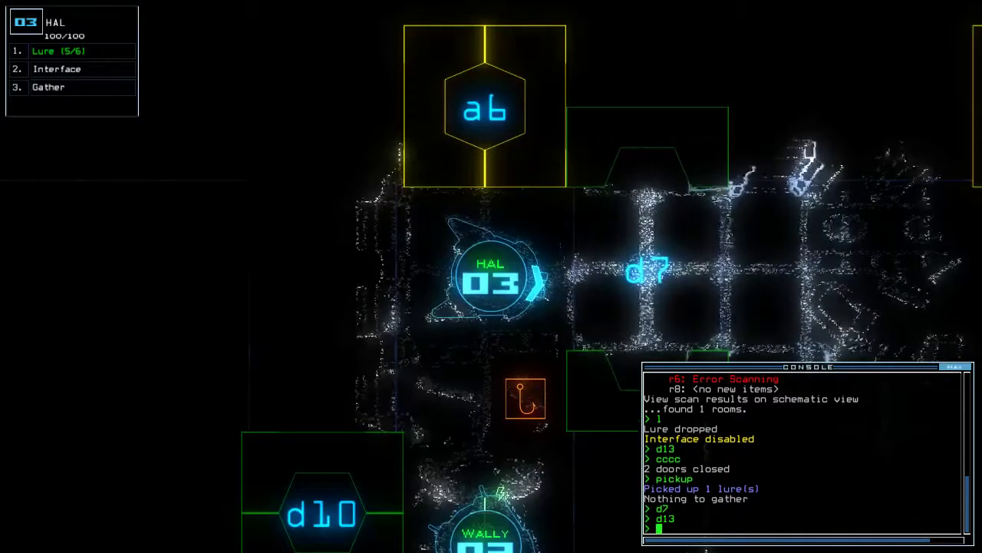
key(Tab)
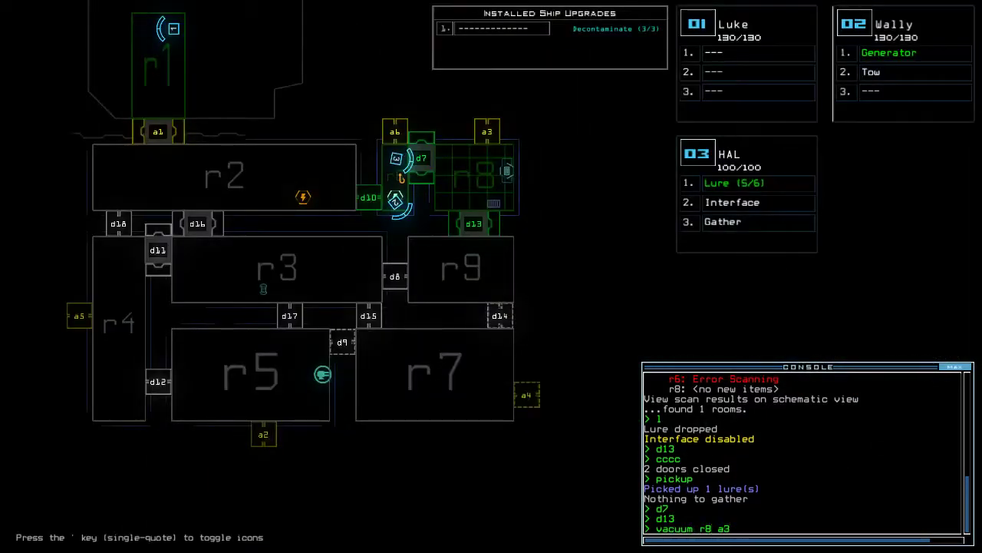
key(Tab)
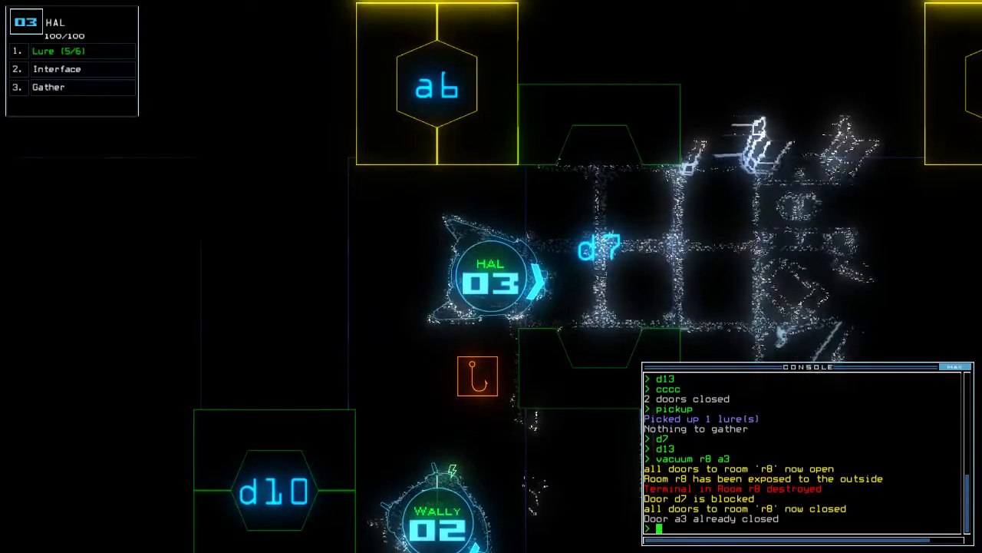
key(Tab)
key(Tab)
key(Right)
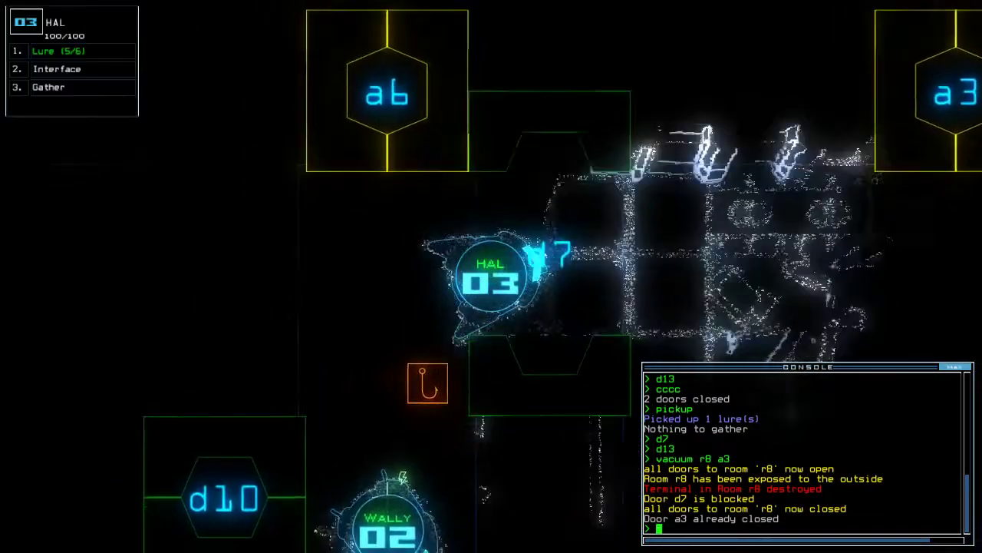
text(pickup)
- Pick up the lure and move HAL through d7, closing it, then past d13
key(Return)
key(Right)
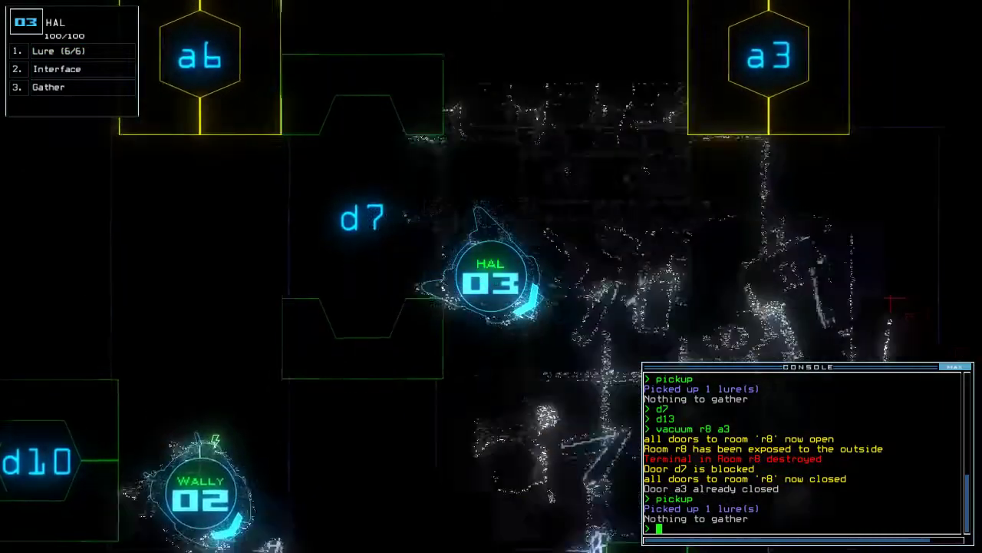
key(Down)
text(d13)
key(Return)
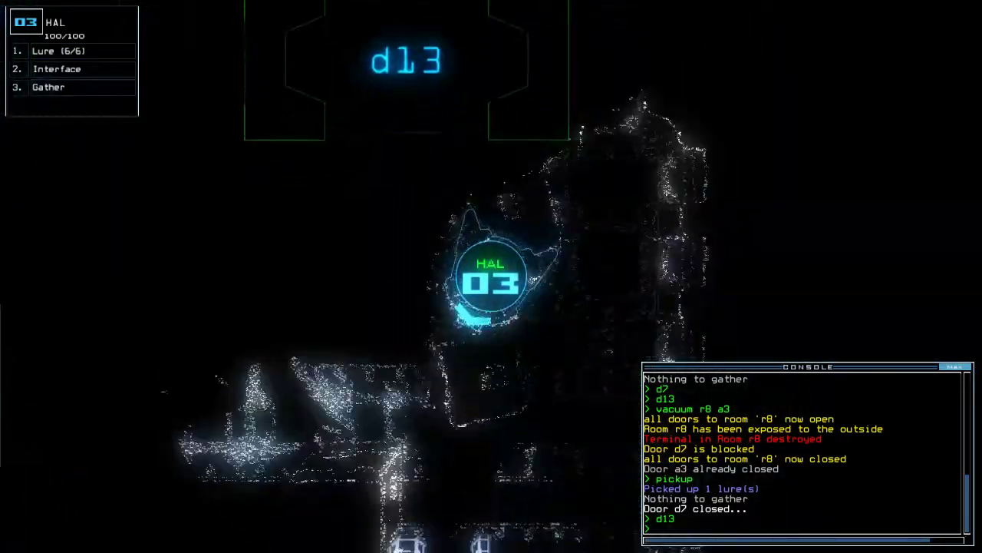
key(Left)
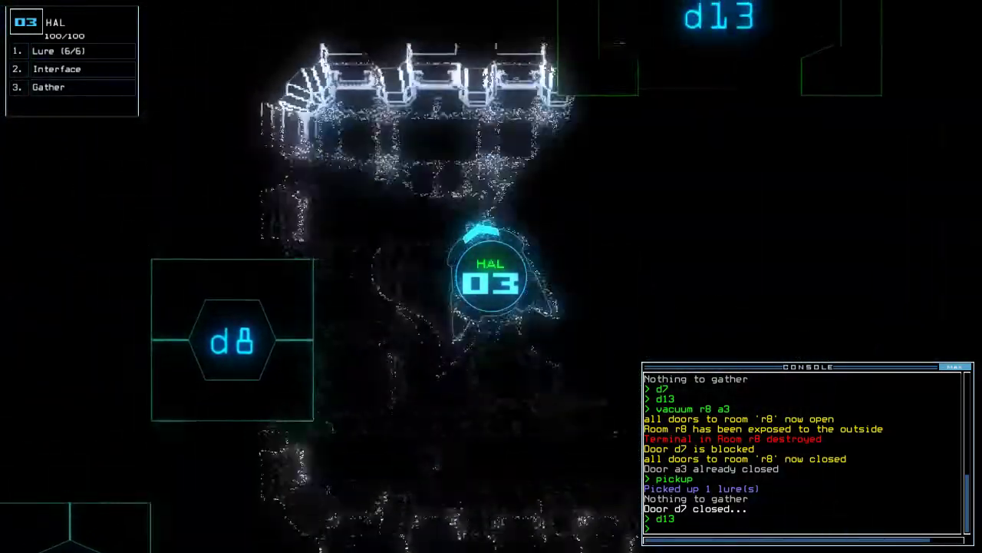
- Drive HAL up the corridor, opening doors d7 and d10 to reach Wally
key(Tab)
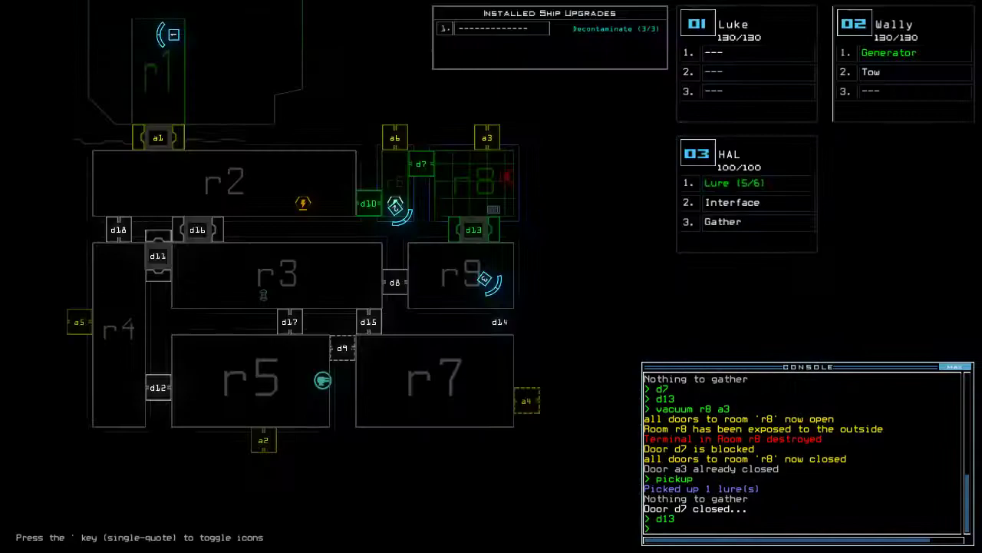
key(Tab)
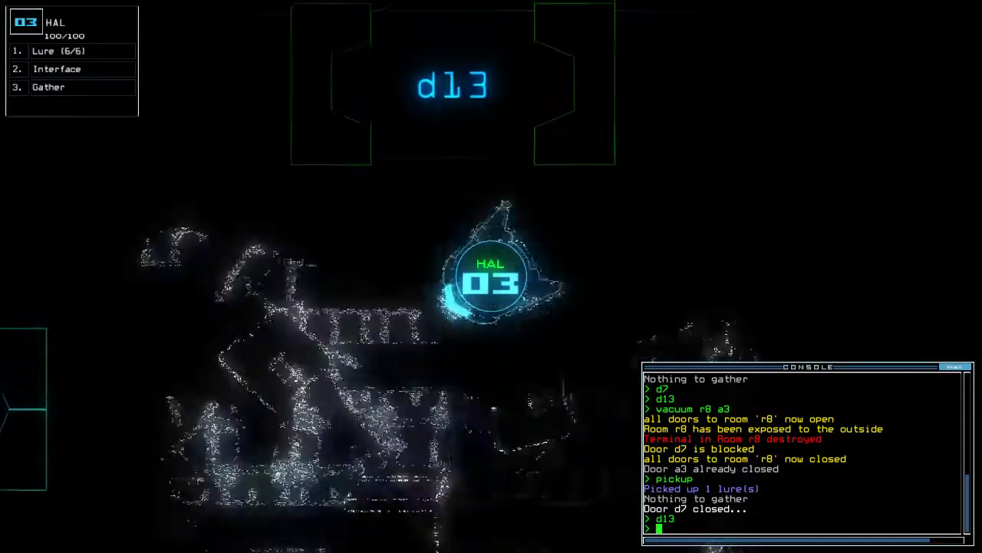
key(Up)
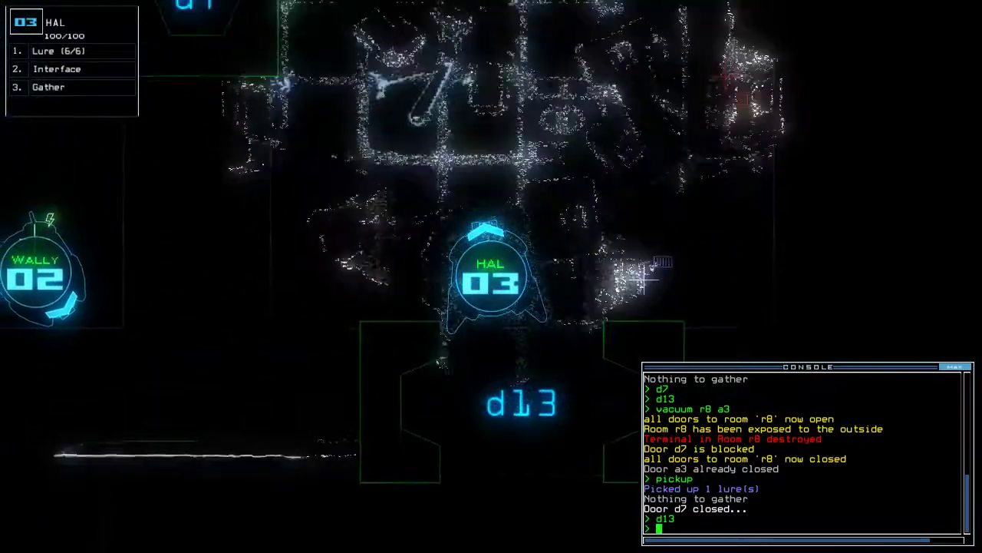
text(d7)
key(Return)
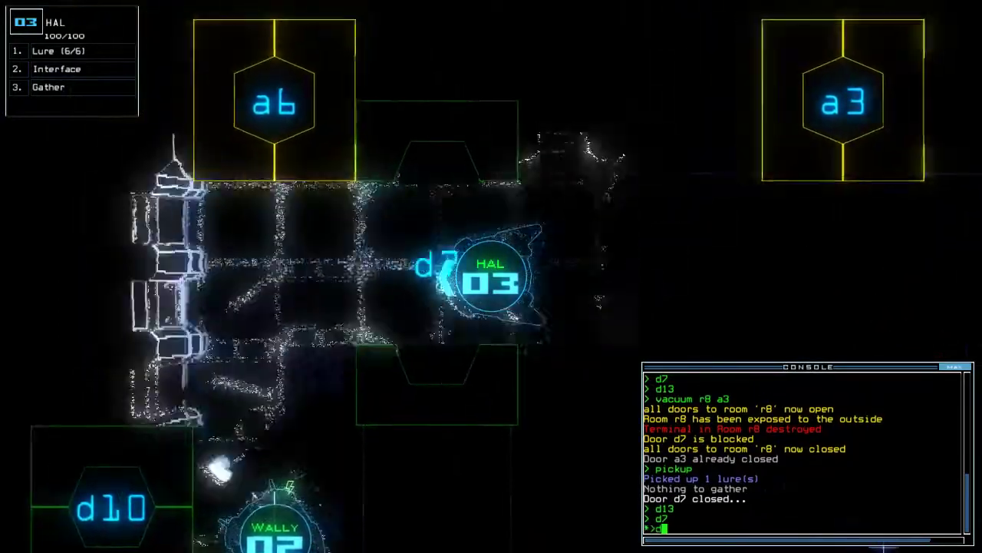
text(d10)
key(Return)
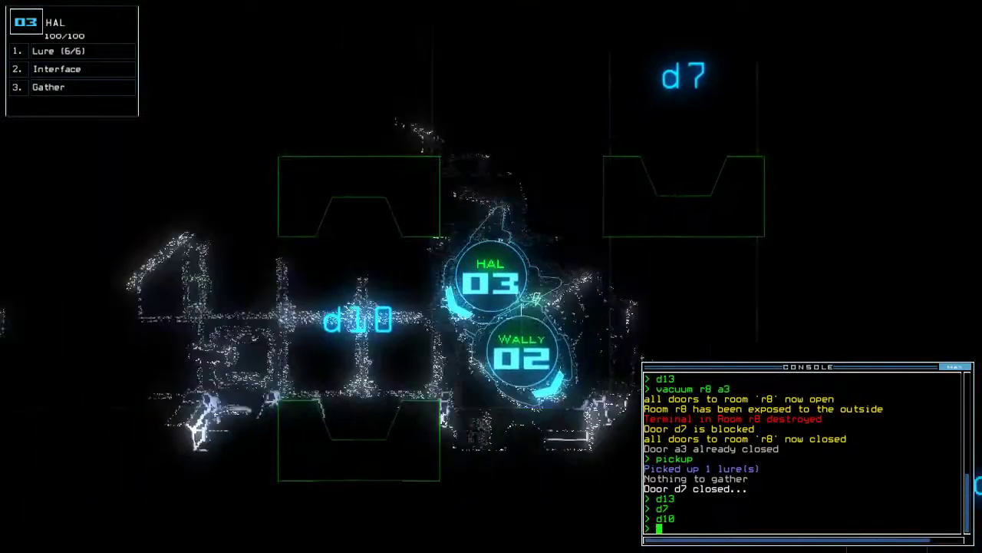
text(navigate 2;cccc ;d10)
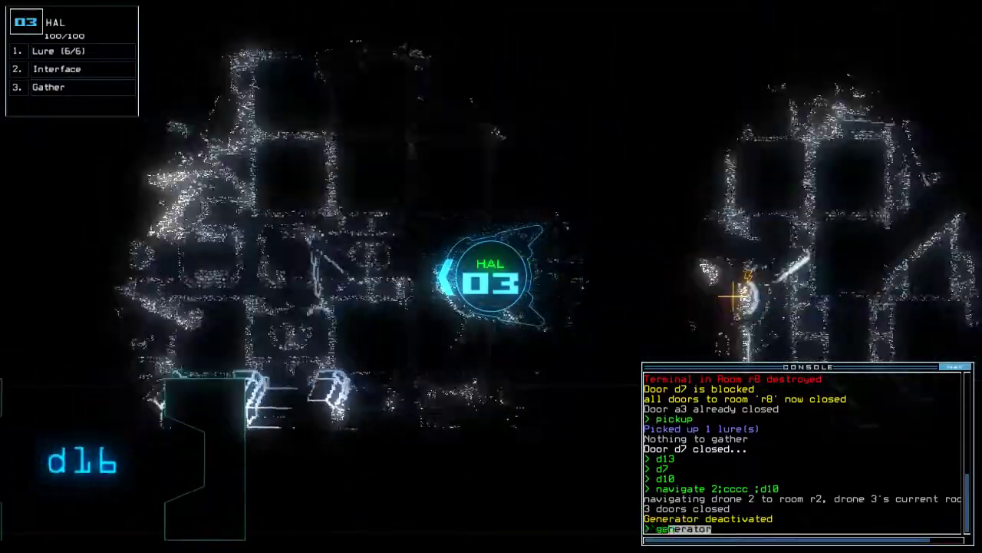
text(generator 2)
- Restart Wally's generator and take HAL through d17 and d12, closing doors behind it
key(Return)
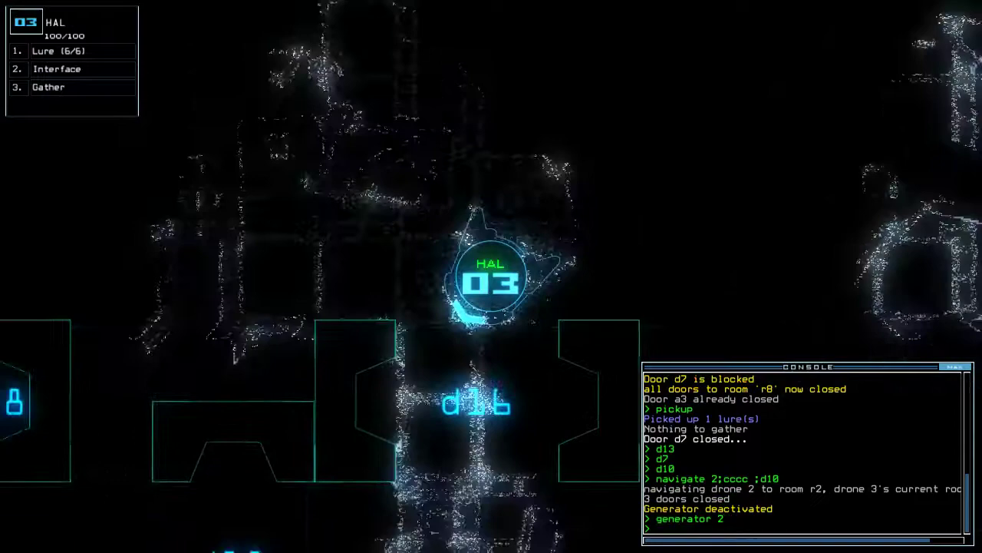
text(7)
key(Return)
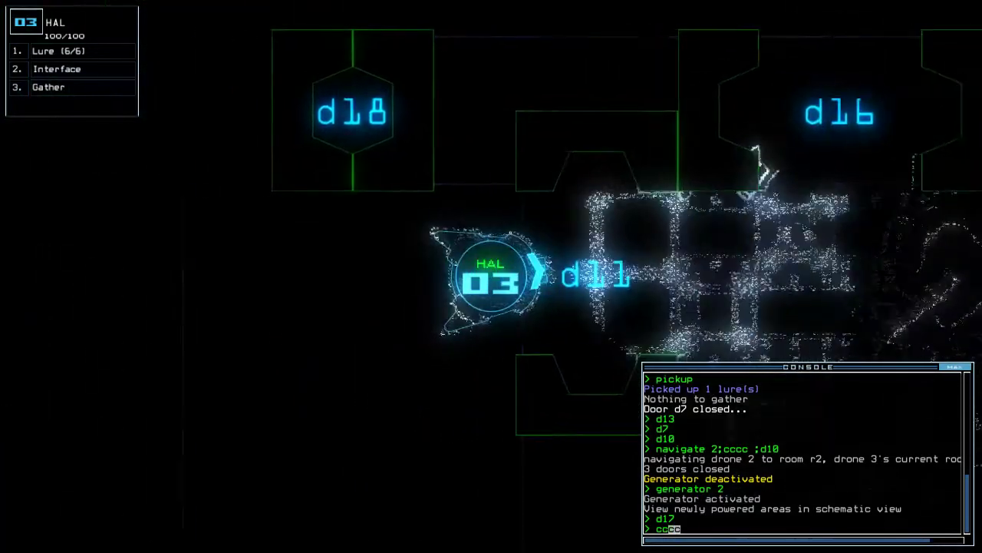
text(cc)
key(Return)
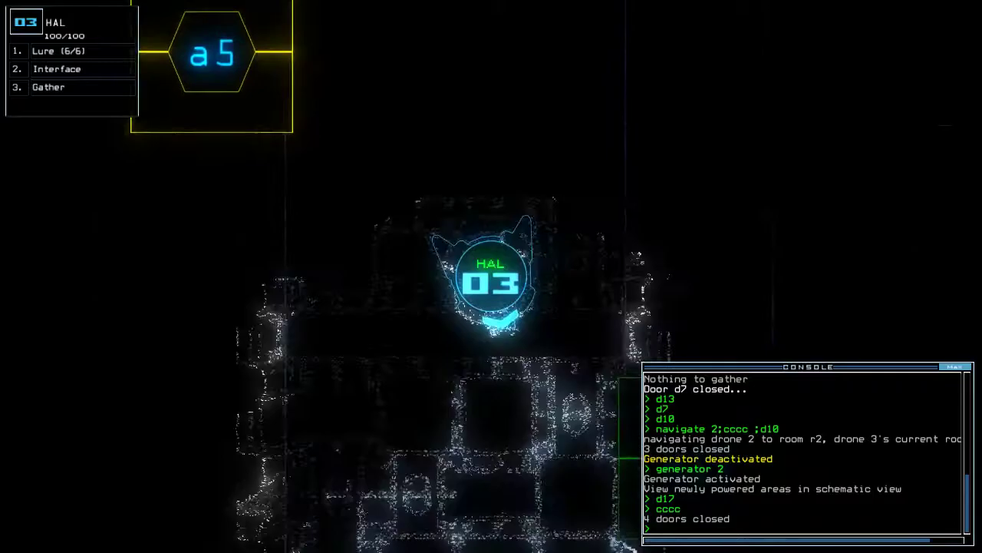
text(d12)
key(Return)
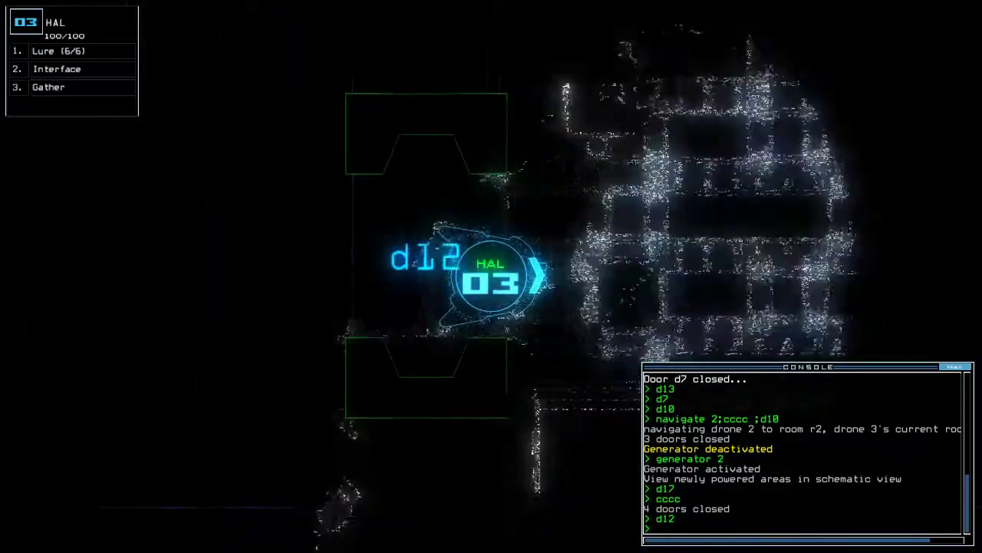
text(cccc)
key(Return)
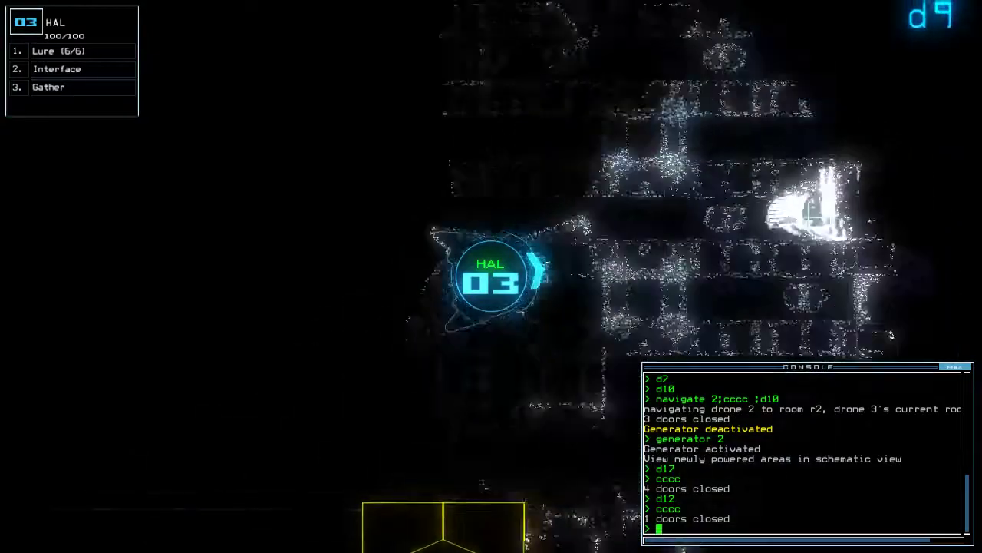
- Open door d9 and have HAL gather the scrap beyond it
key(Tab)
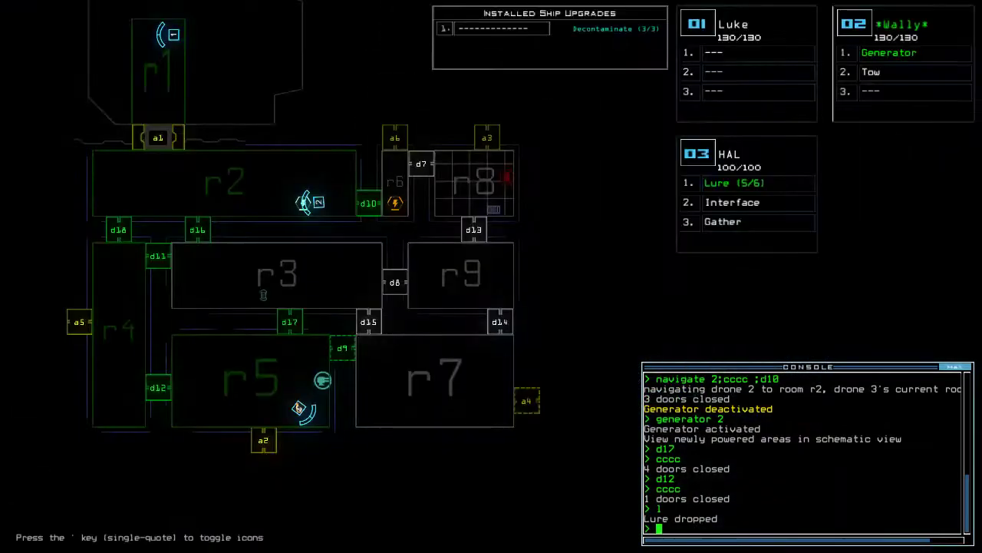
key(Tab)
text(d9)
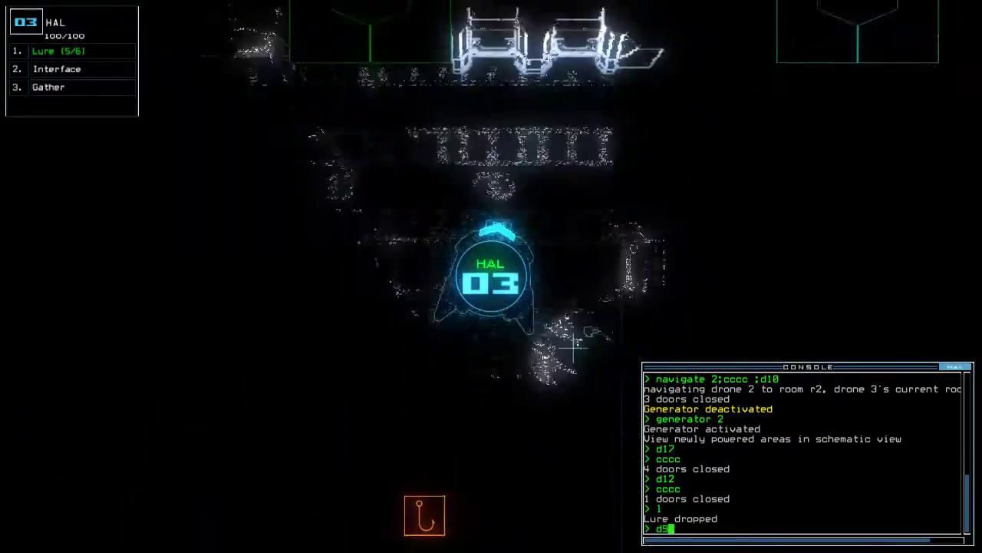
text(g)
key(Return)
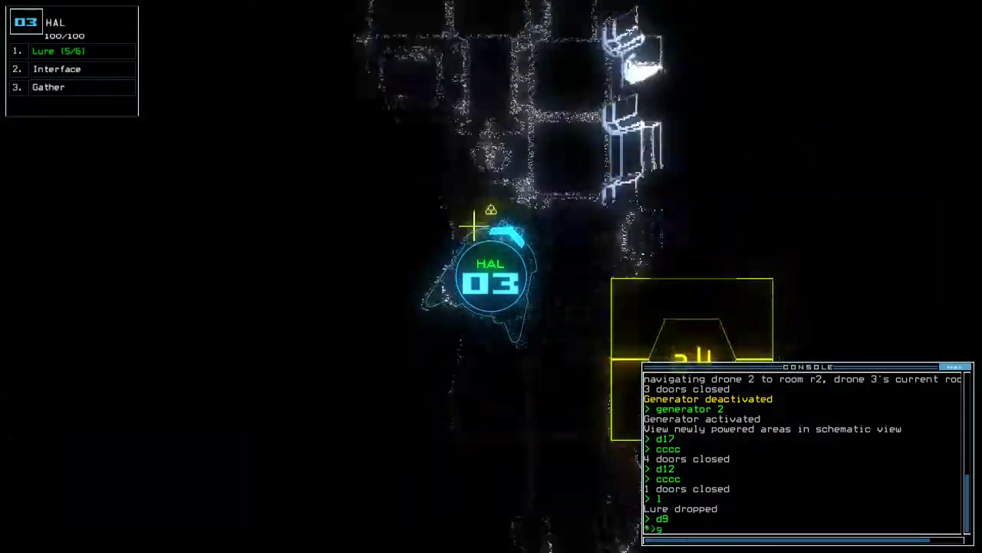
key(Return)
text(back 2)
- Send Wally back to r1, pick up the lure, and re-dock at airlock a4
key(Return)
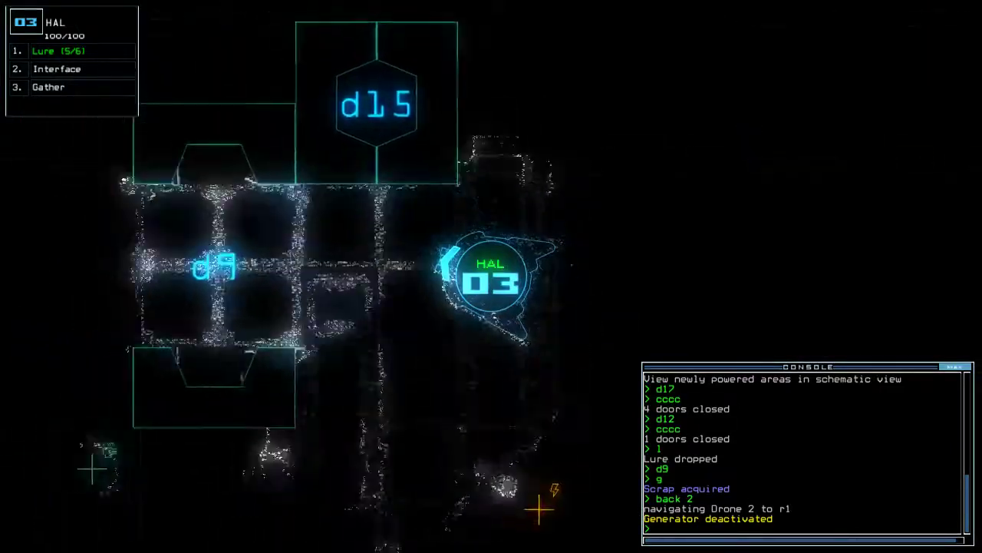
text(pi)
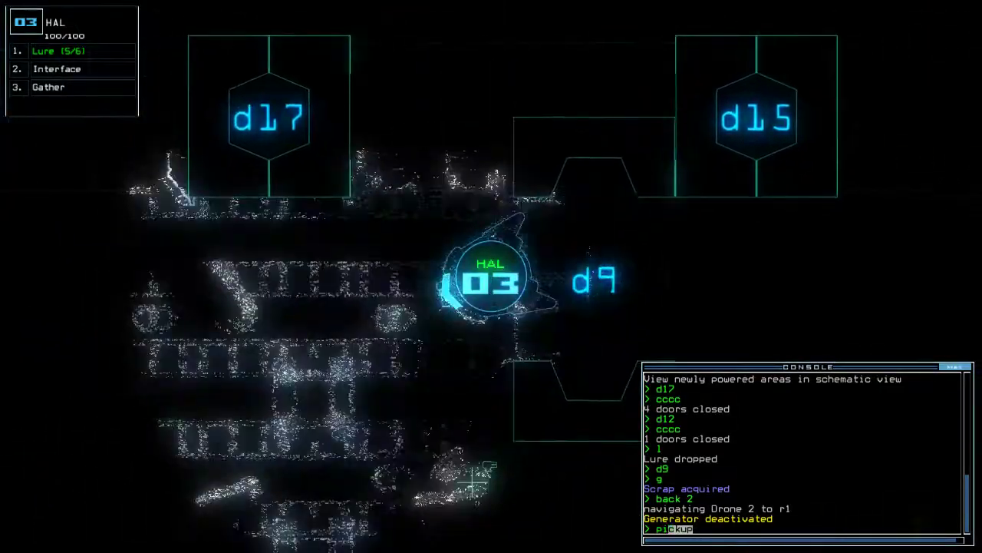
text(ckup)
key(Return)
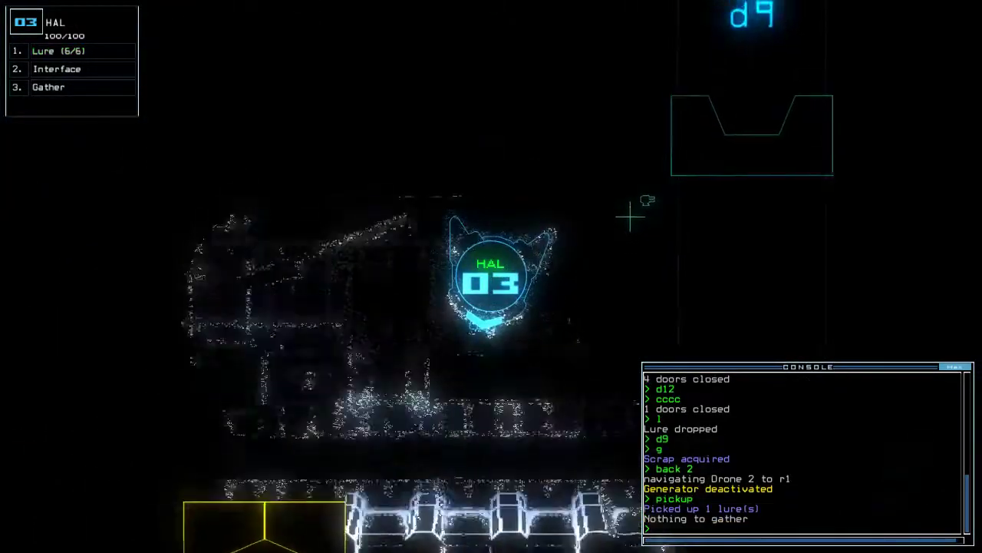
text(dd a4)
key(Return)
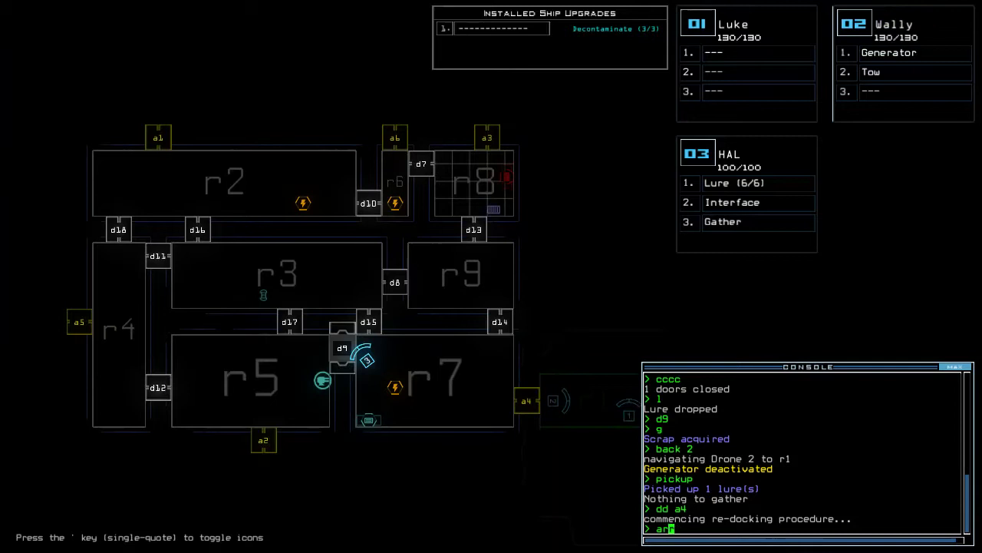
text(7)
- Send Wally to r7 with 'arr; navigate 2 r7', start its generator, and activate HAL's interface
key(Return)
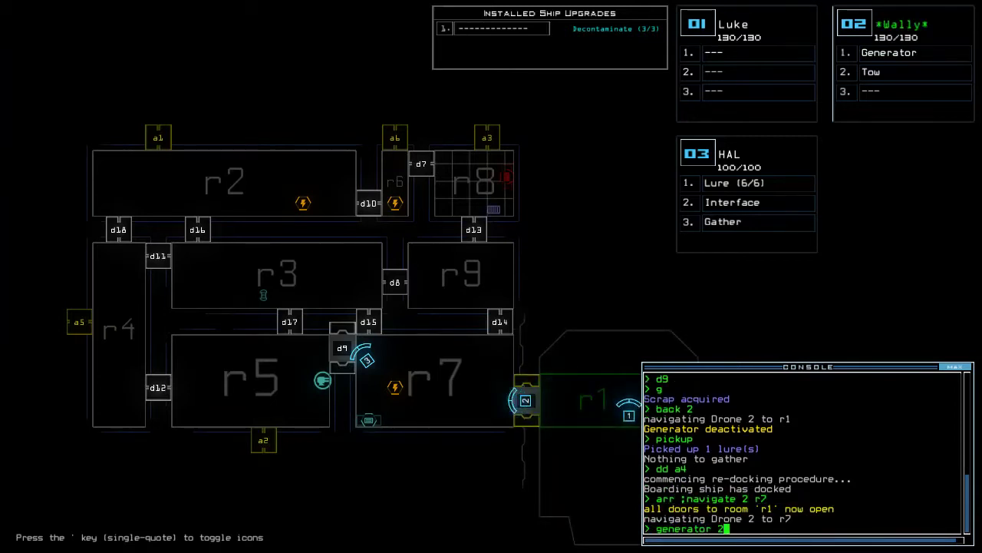
key(Return)
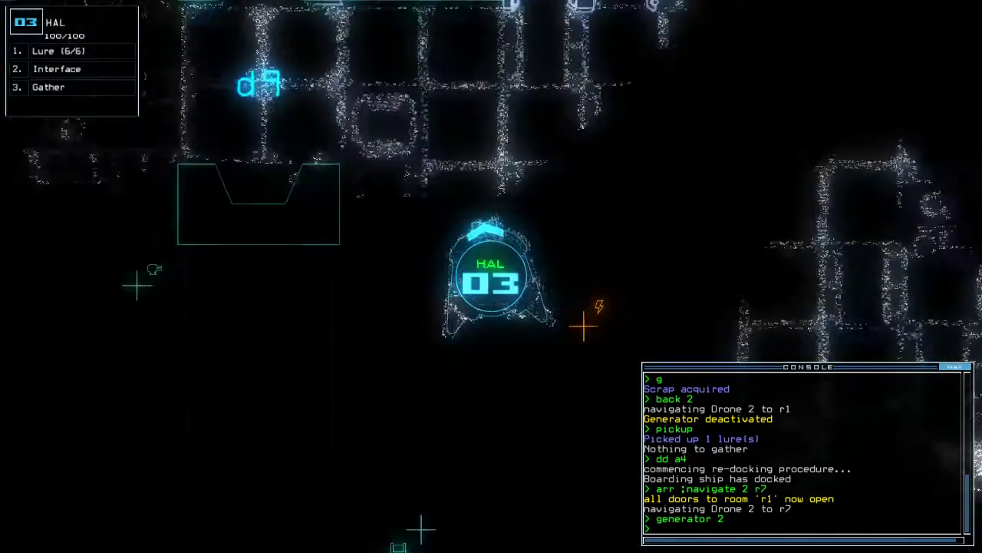
key(Tab)
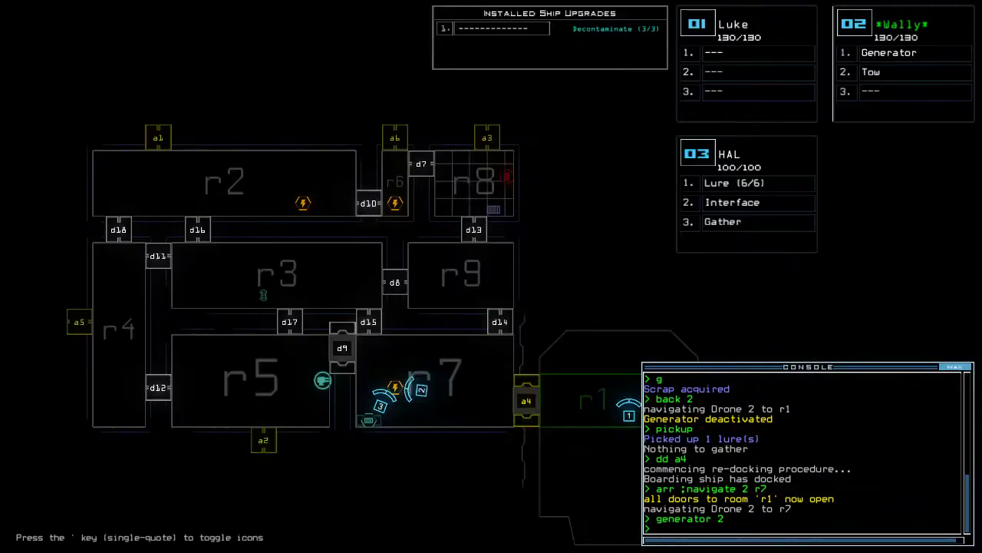
key(Left)
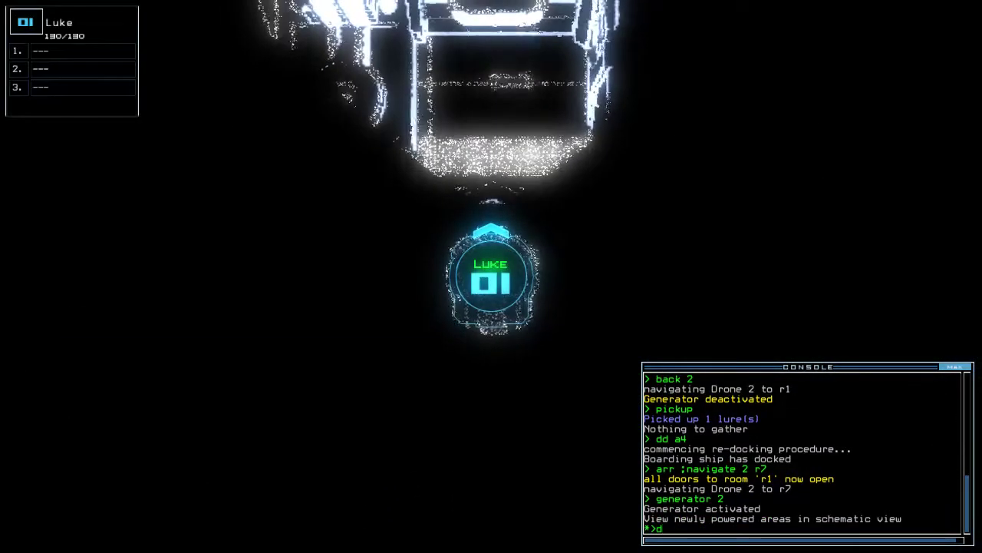
key(Left)
text(rv)
key(Return)
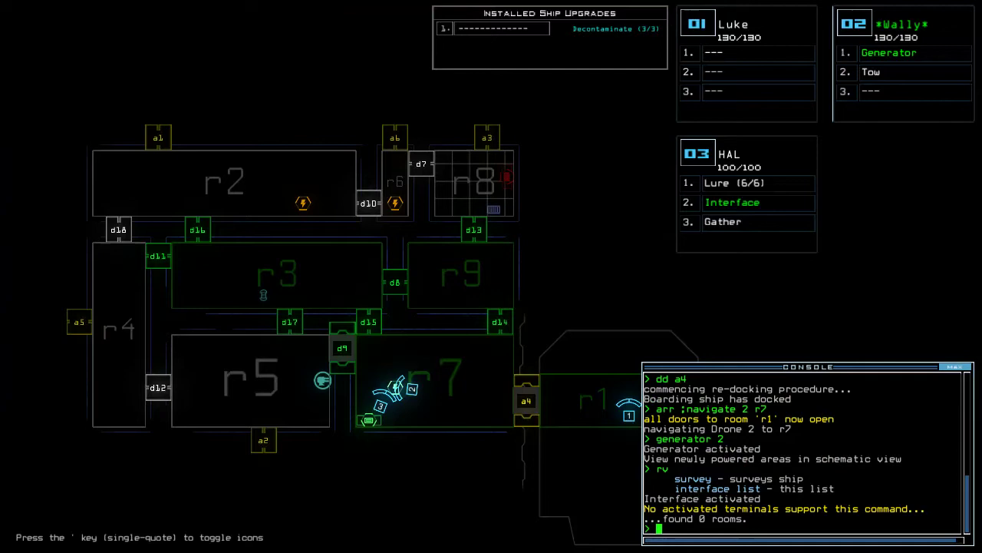
text(end)
- Recall the drones, restart the generator, and open door d8 for HAL
key(Return)
text(2)
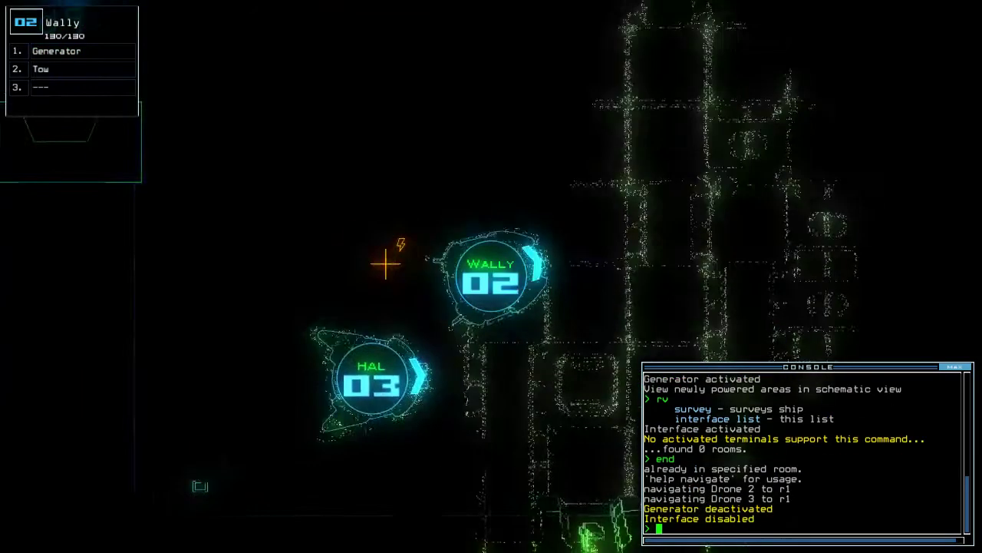
text(g)
key(Return)
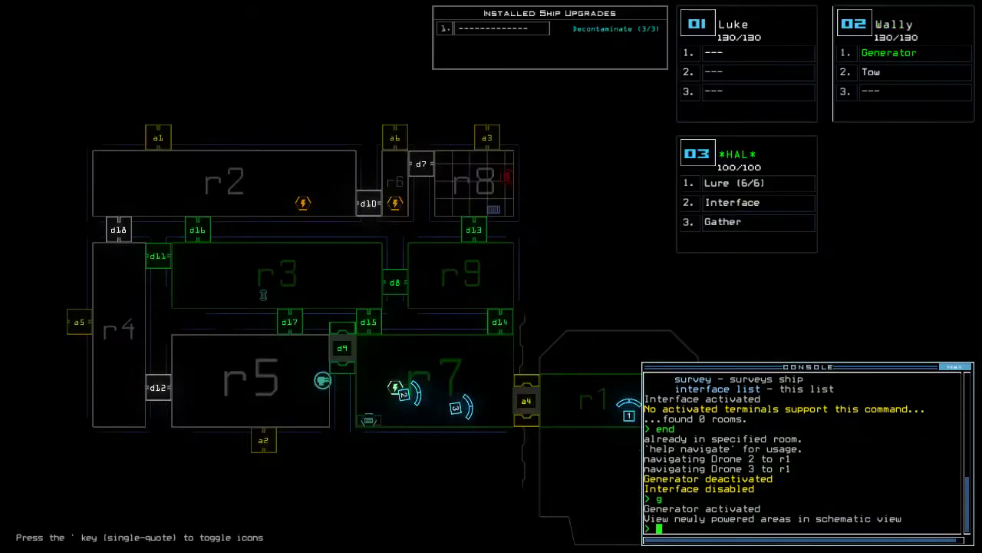
text(d8)
key(Return)
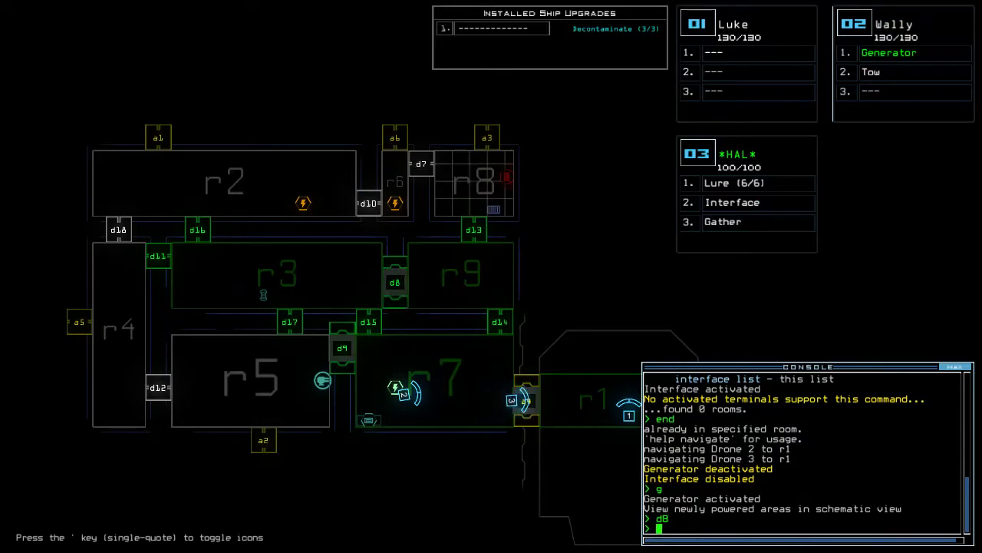
text(3)
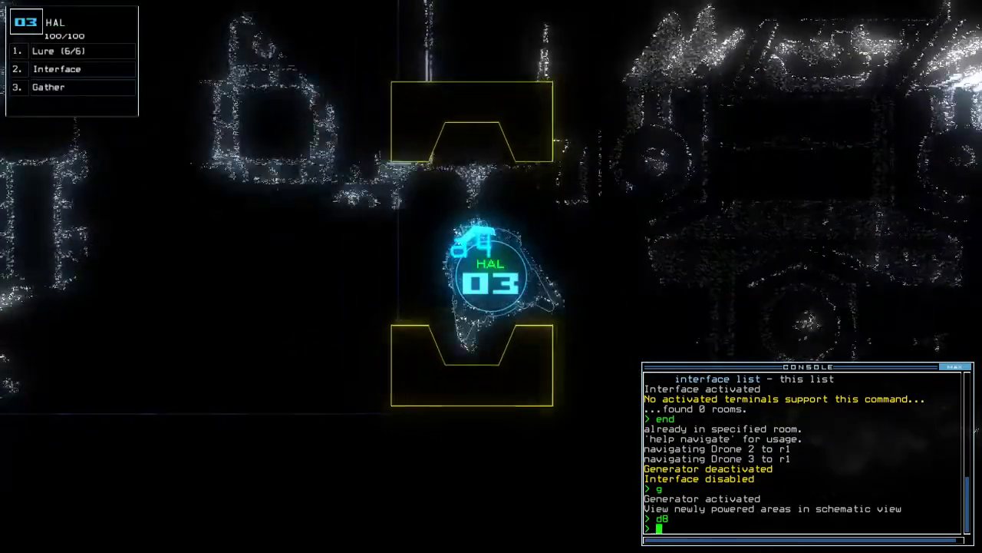
text(d1)
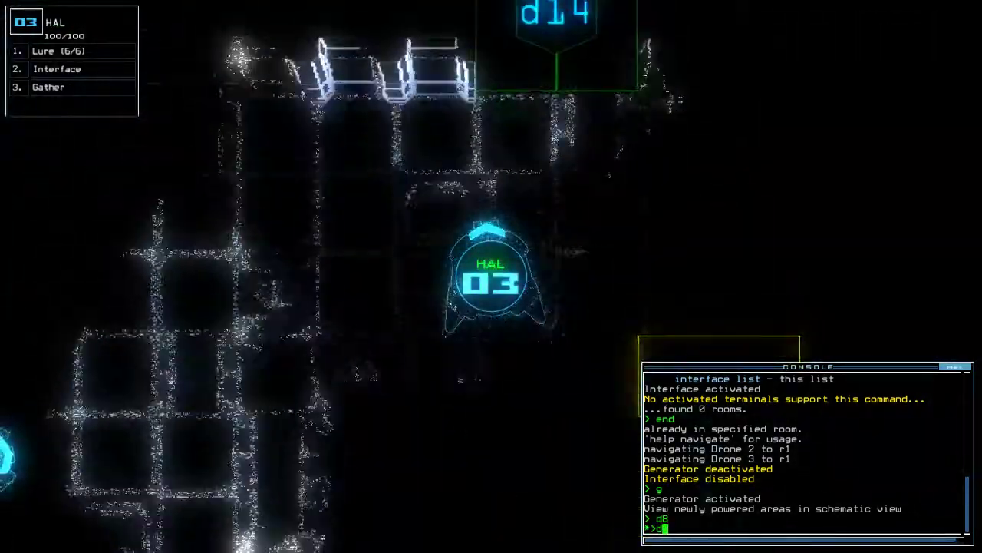
text(4)
- Open door d14, close the three open doors, and send Wally back to r1
key(Return)
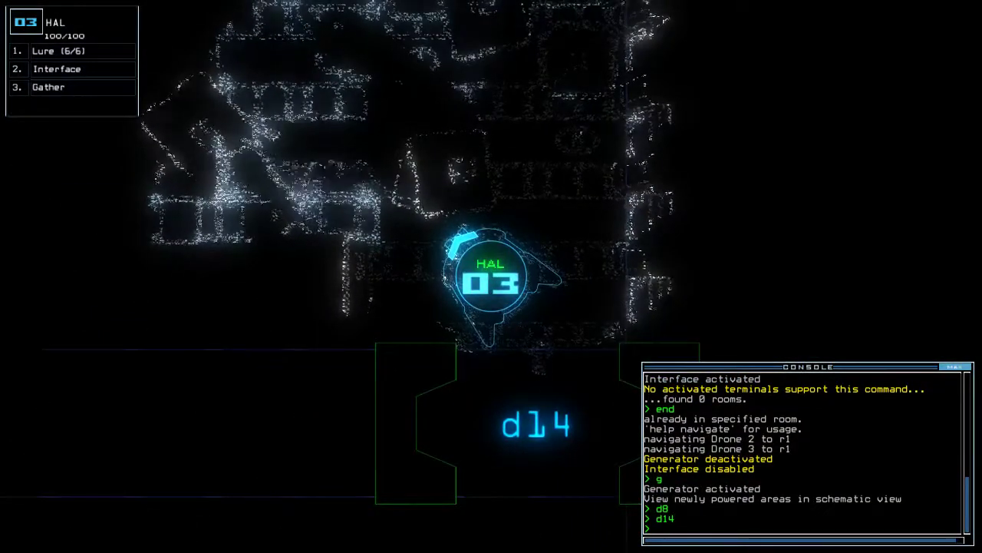
key(Tab)
key(Tab)
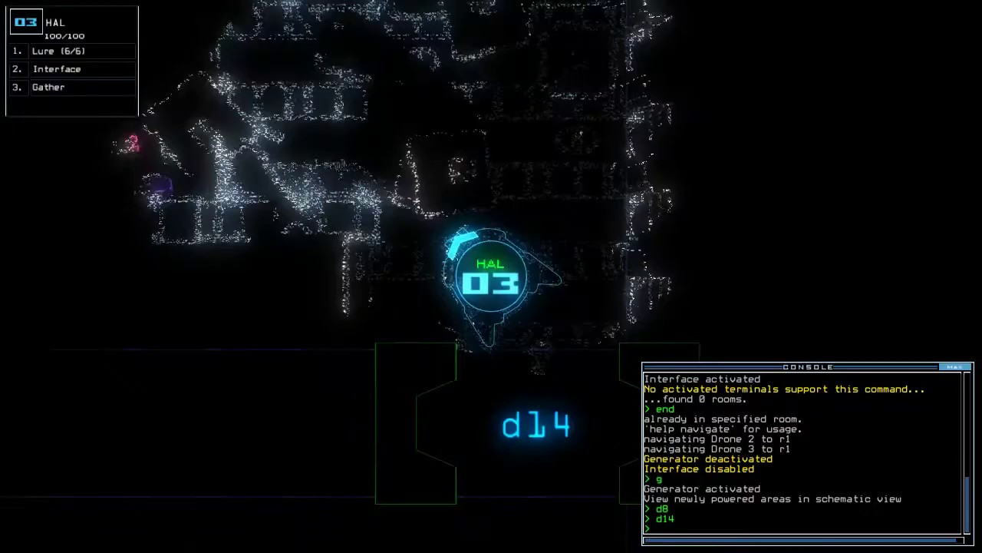
text(cccc)
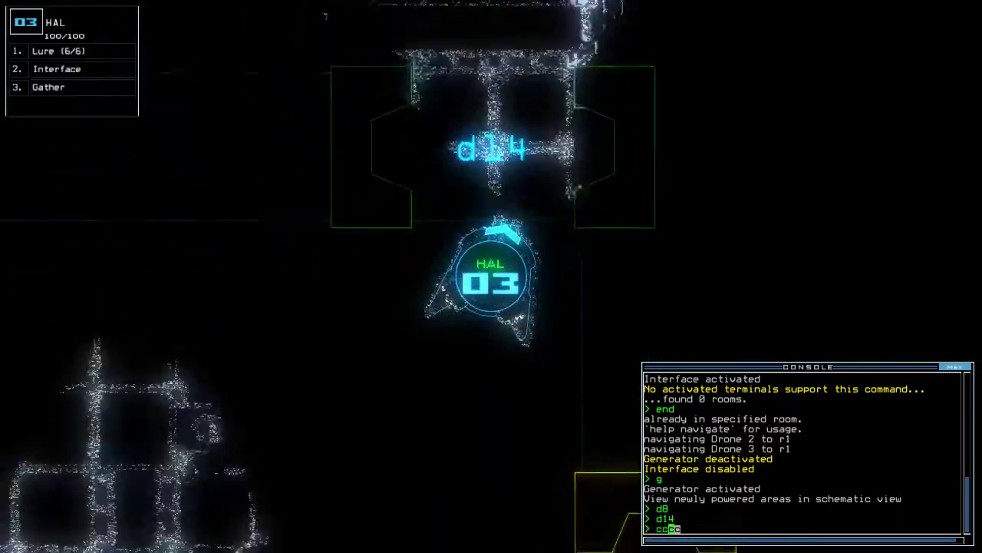
key(Return)
text(back 2)
key(Return)
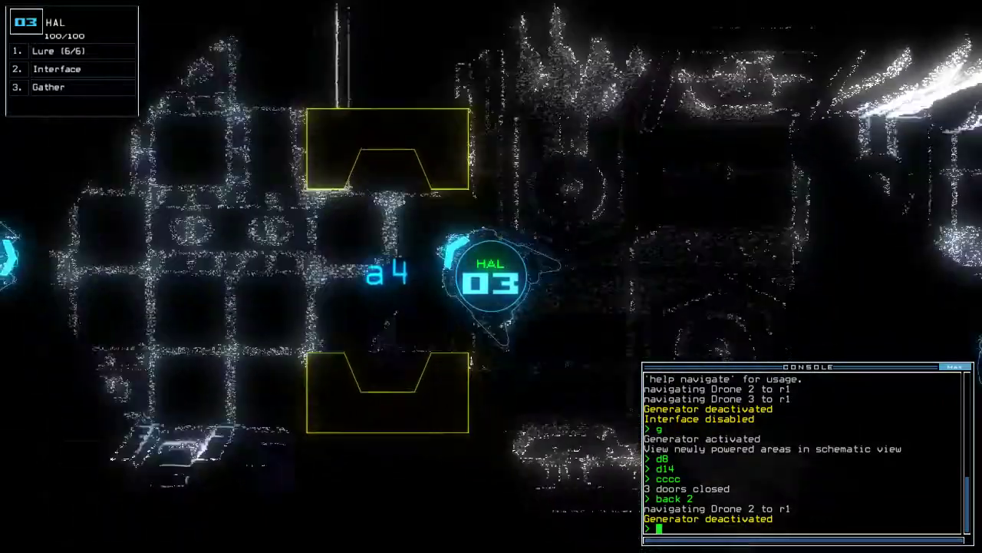
- Re-dock the ship at airlock a6 and open all doors into r1
key(Tab)
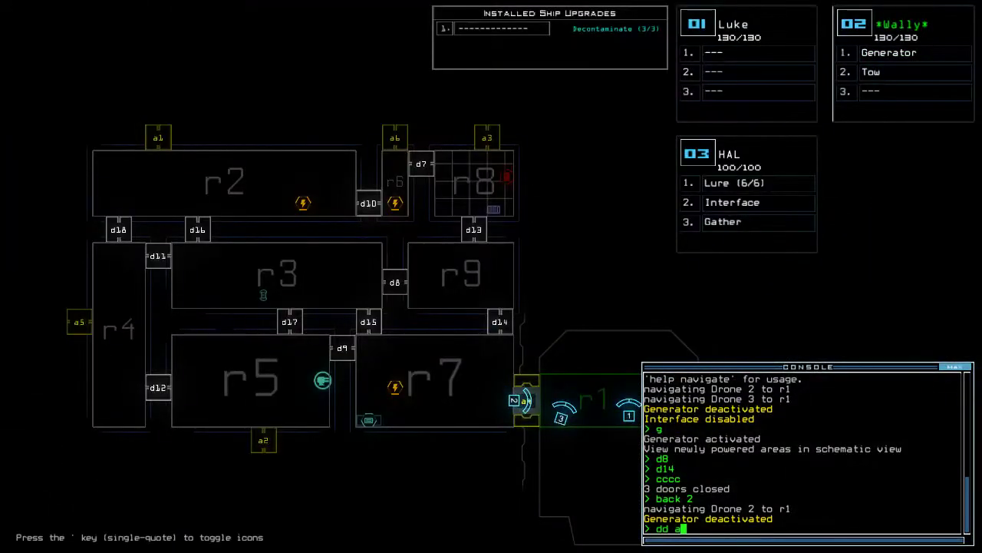
text(a)
key(Return)
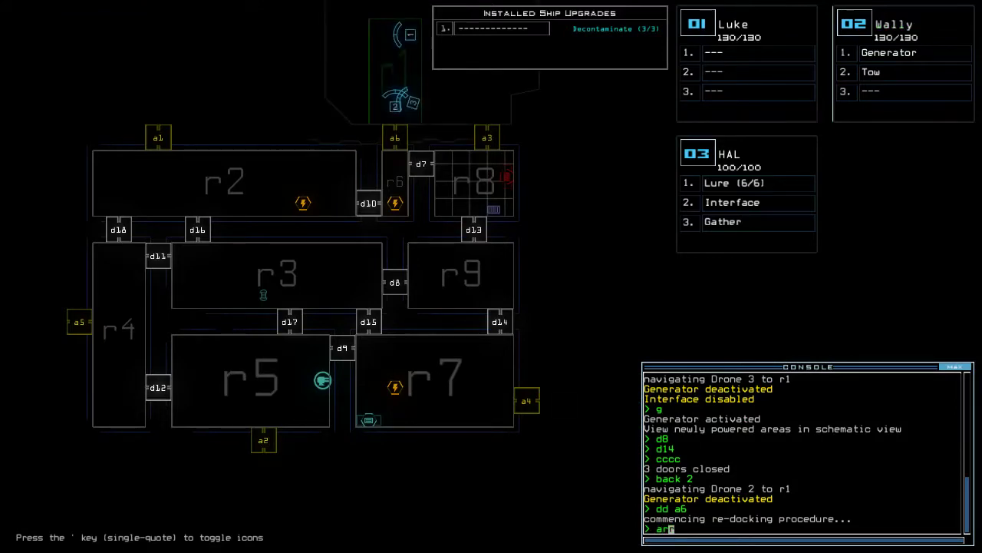
text(r)
key(Return)
- Activate Wally's generator and navigate HAL into room r6
key(Tab)
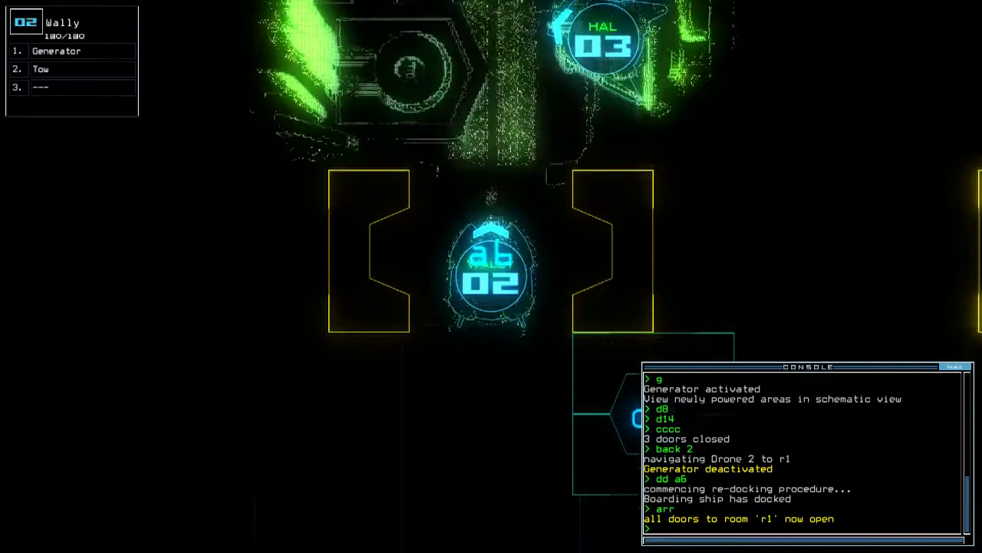
key(Down)
text(g)
key(Return)
text(navigate)
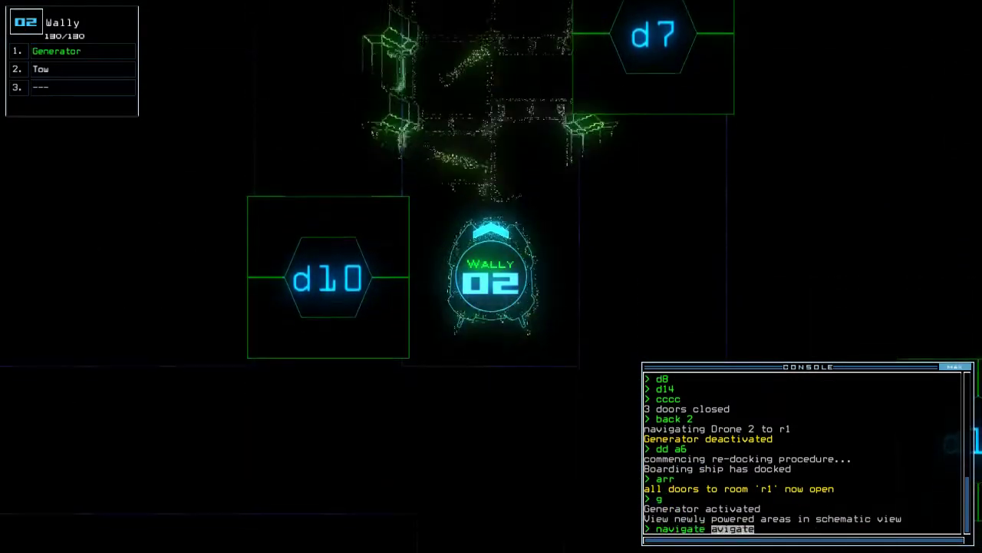
text( 3)
key(Return)
text(open r8;a3;d7 d1)
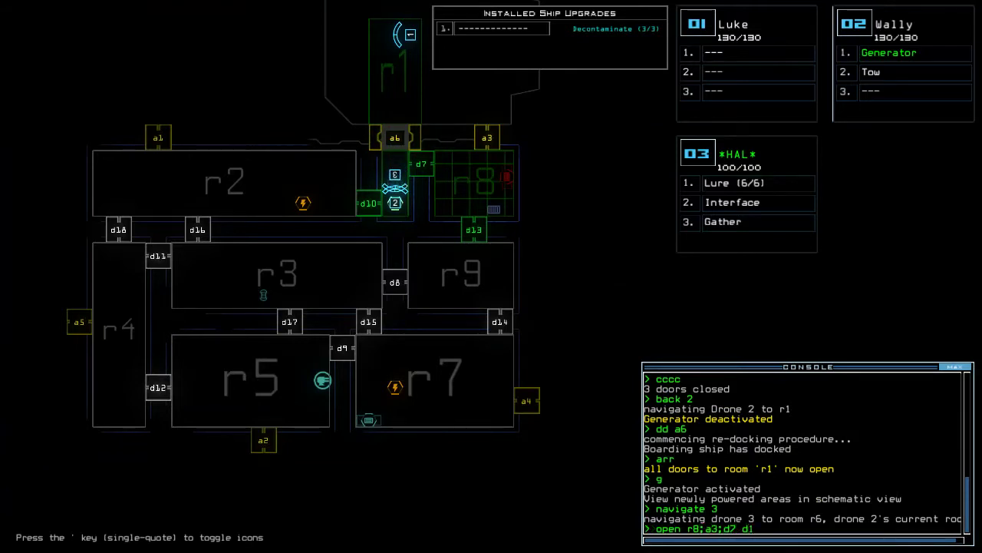
text(3)
- Open r8 to space through its doors, airlock a3 and door d13
key(Return)
text(a3)
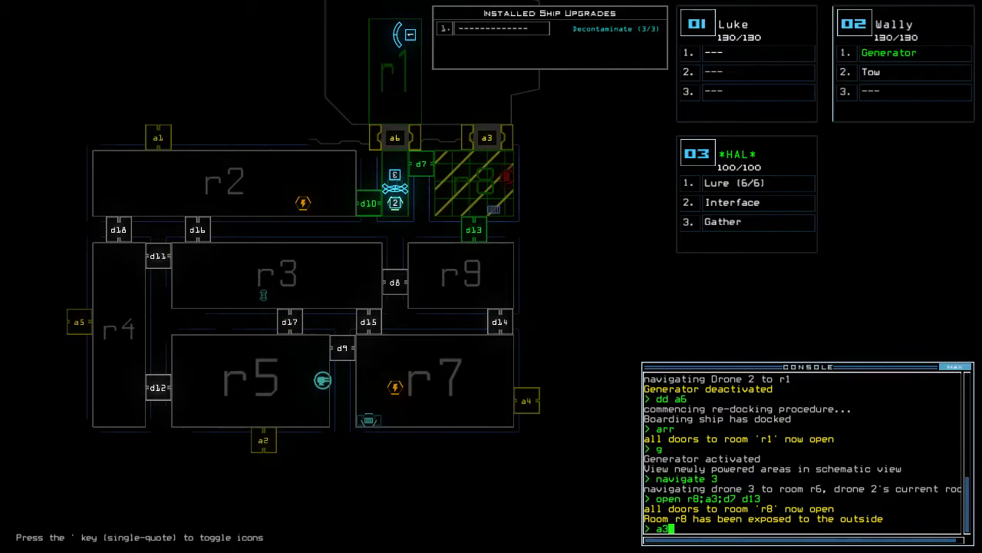
key(Return)
text(13)
key(Return)
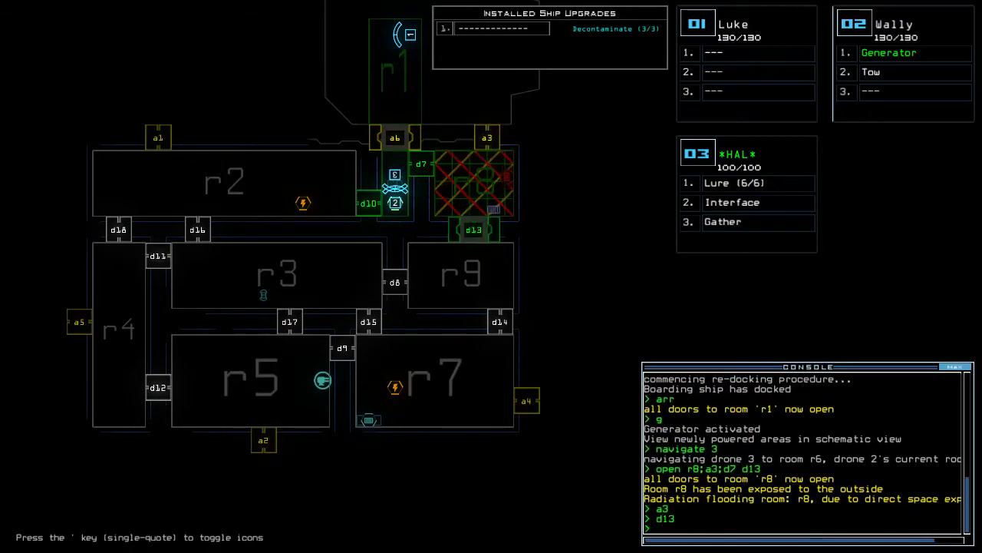
- From HAL's view, open door d7, then close all open doors
key(F3)
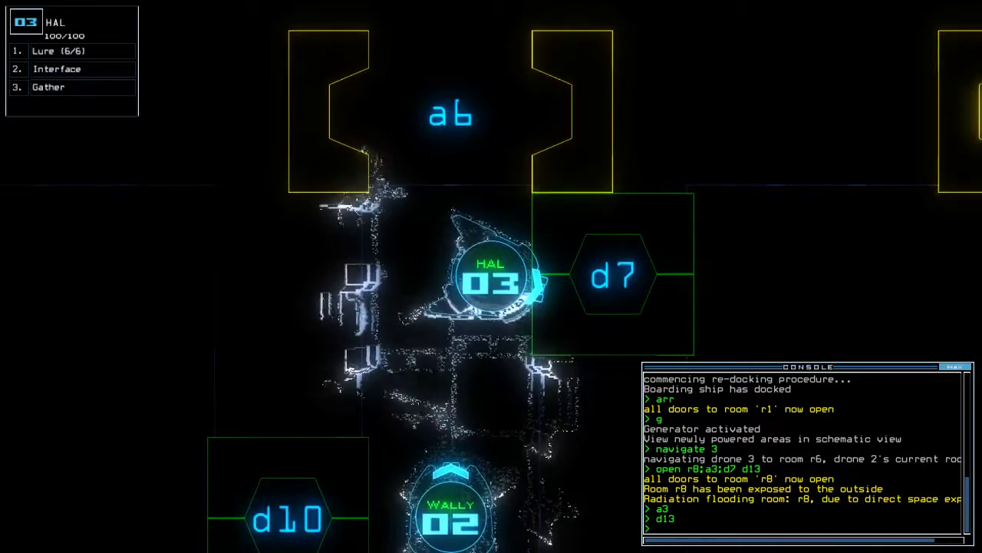
text(d)
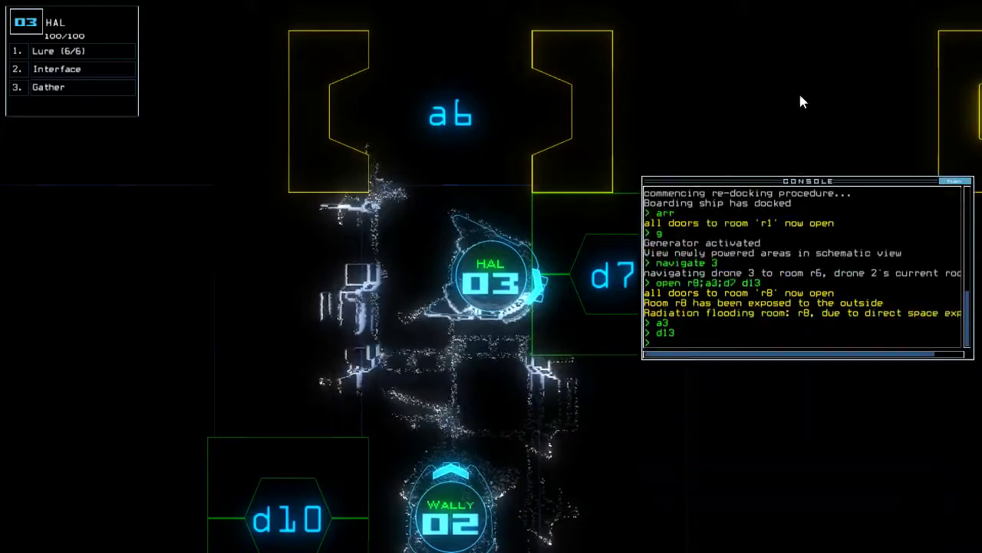
text(7)
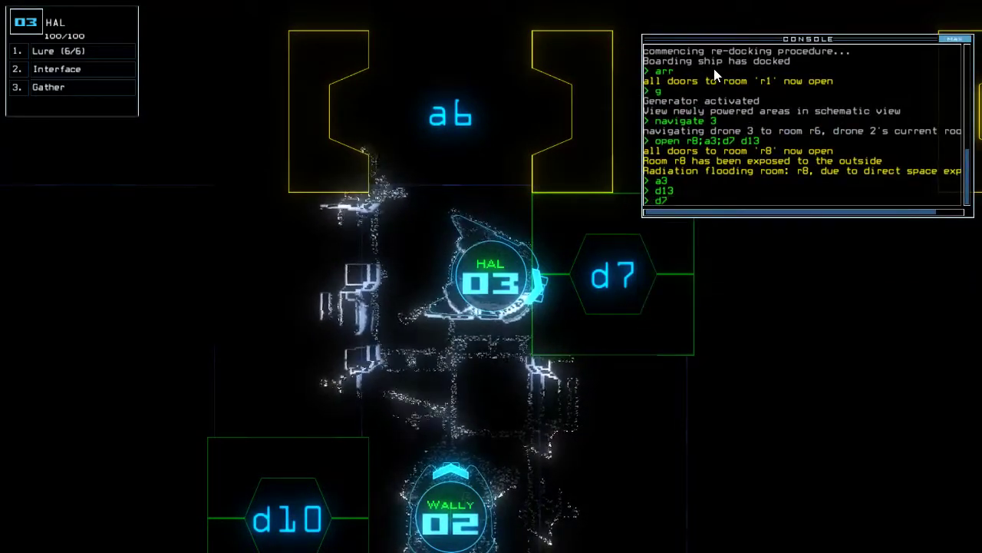
key(Return)
text(cccc)
key(Return)
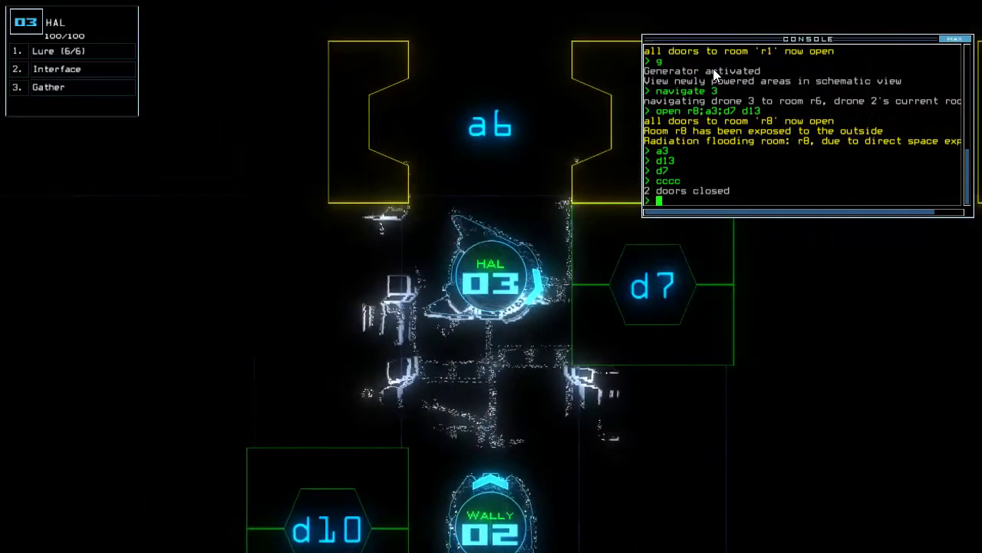
text(end)
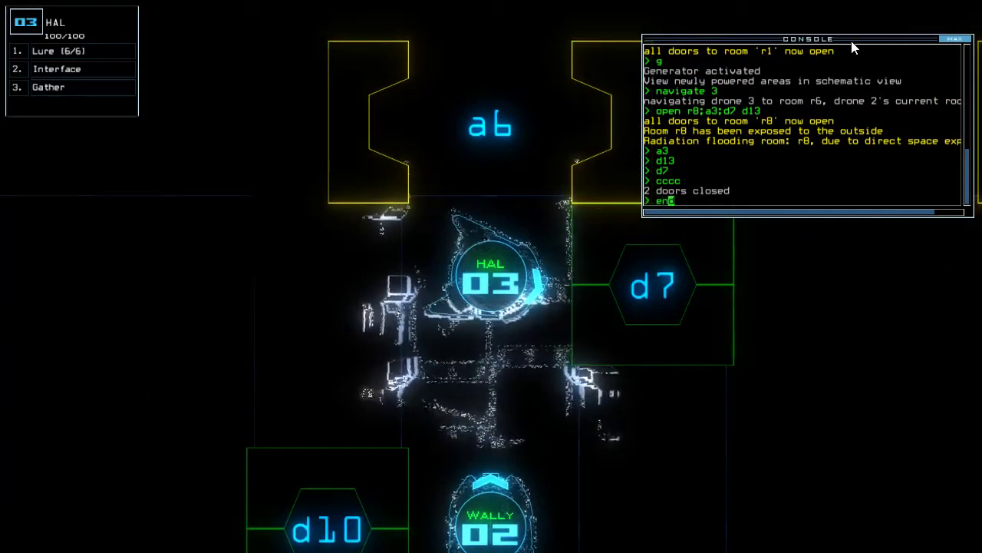
- Recall Wally and HAL to r1 with 'end', then close all of r1's doors
key(Return)
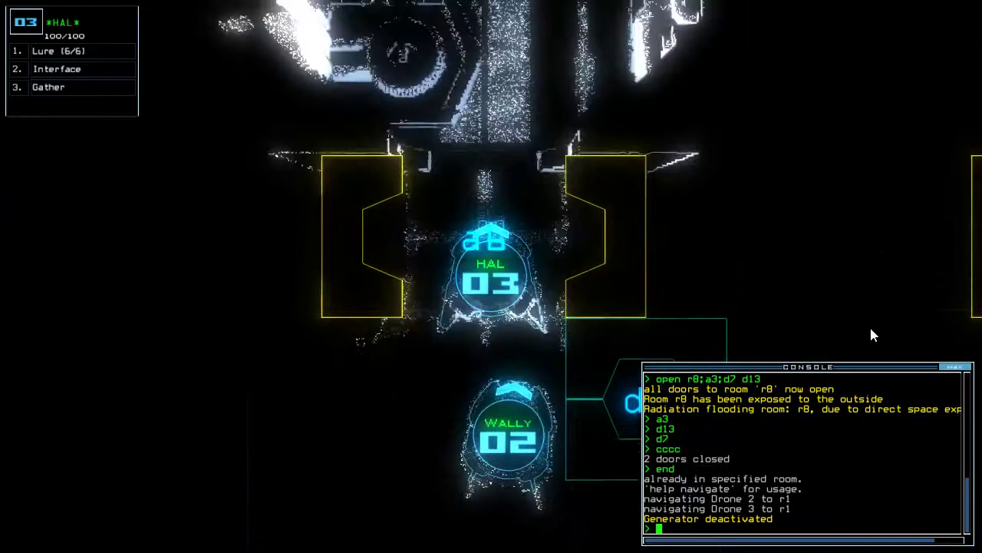
key(Tab)
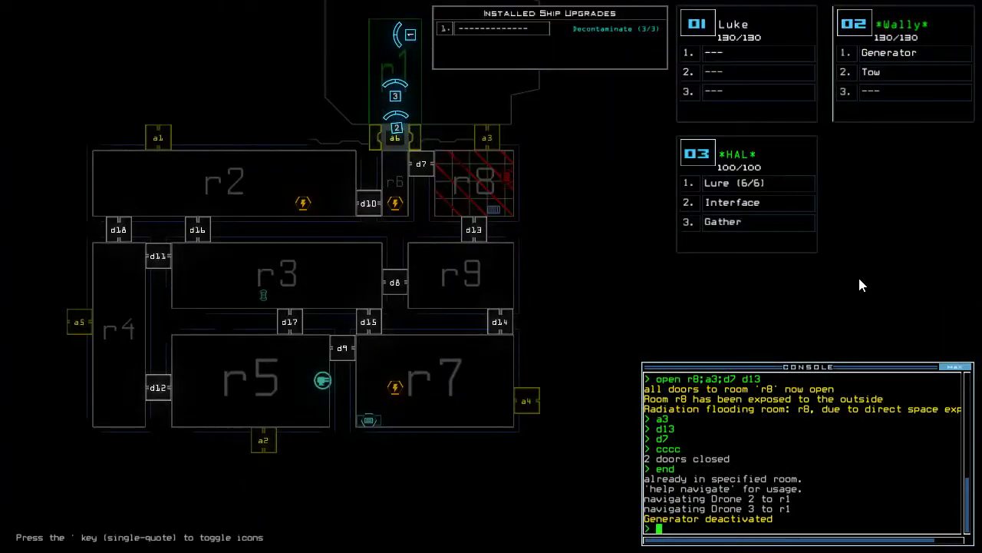
text(r1)
key(Return)
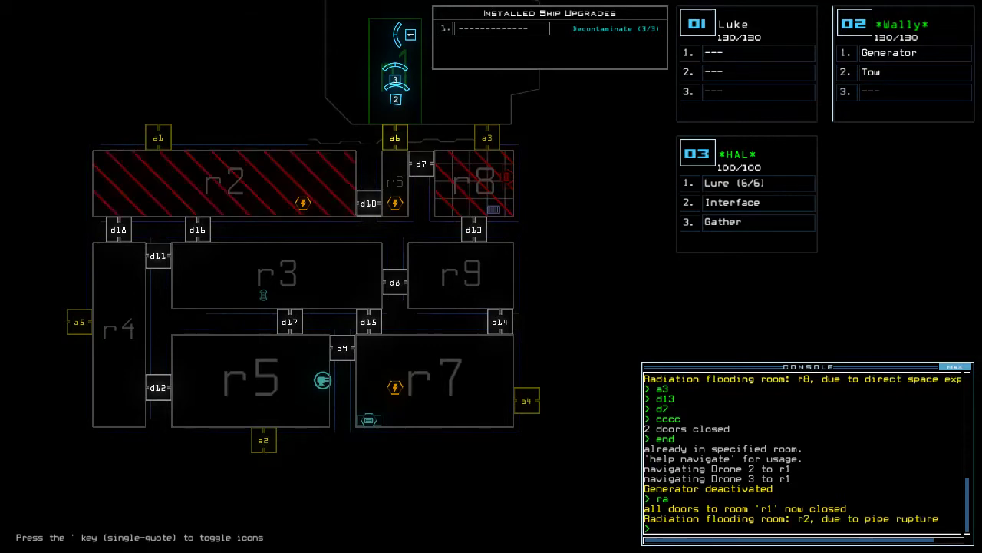
text(arr)
- Reopen r1's doors and reactivate Wally's generator
key(Return)
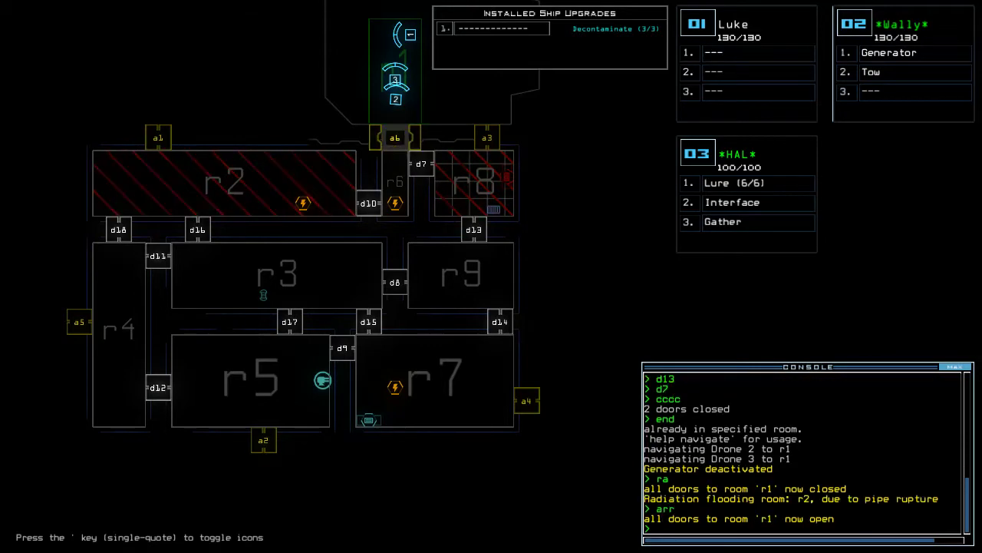
key(Tab)
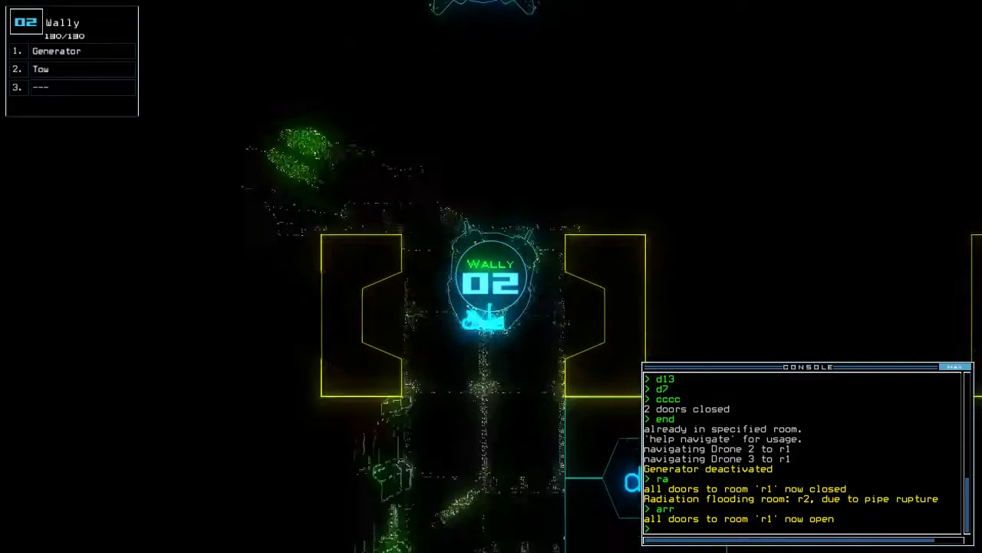
text(g)
key(Return)
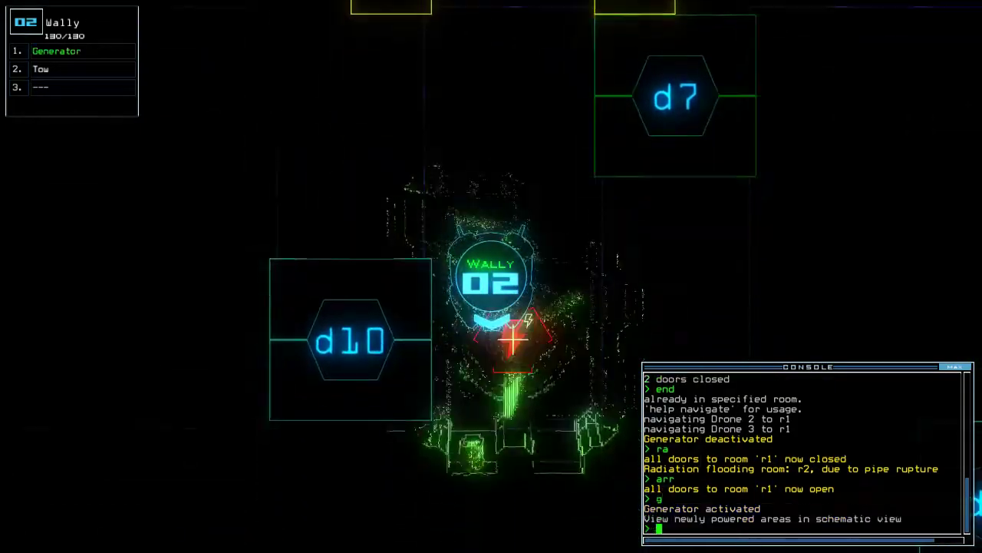
key(Tab)
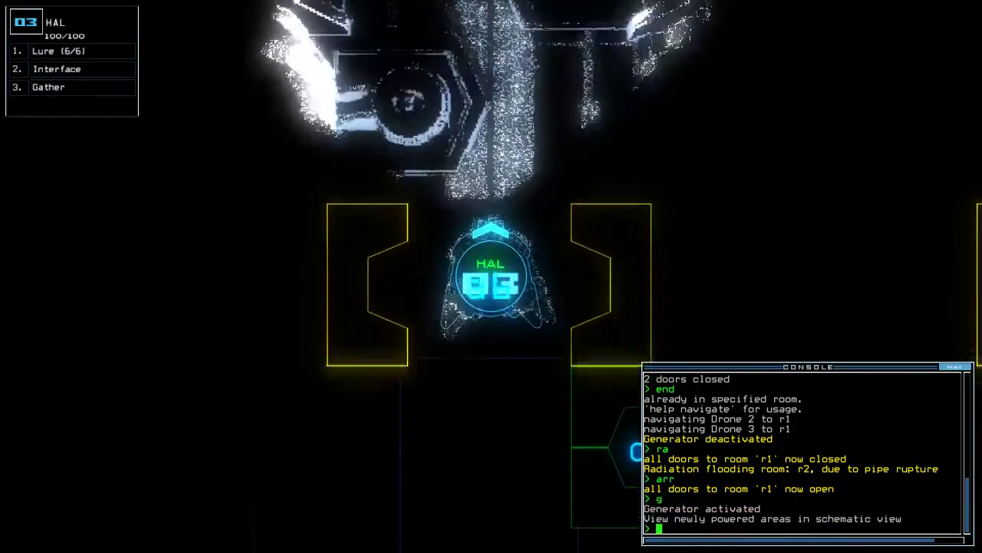
text(ra)
- Seal r1, open and close door d7, and move the console window up
key(Return)
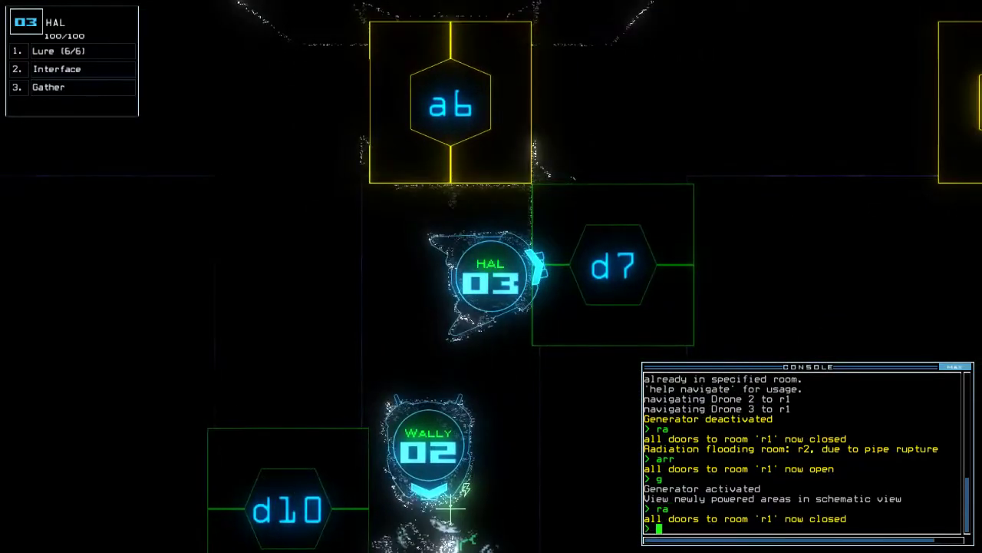
text(d7)
key(Return)
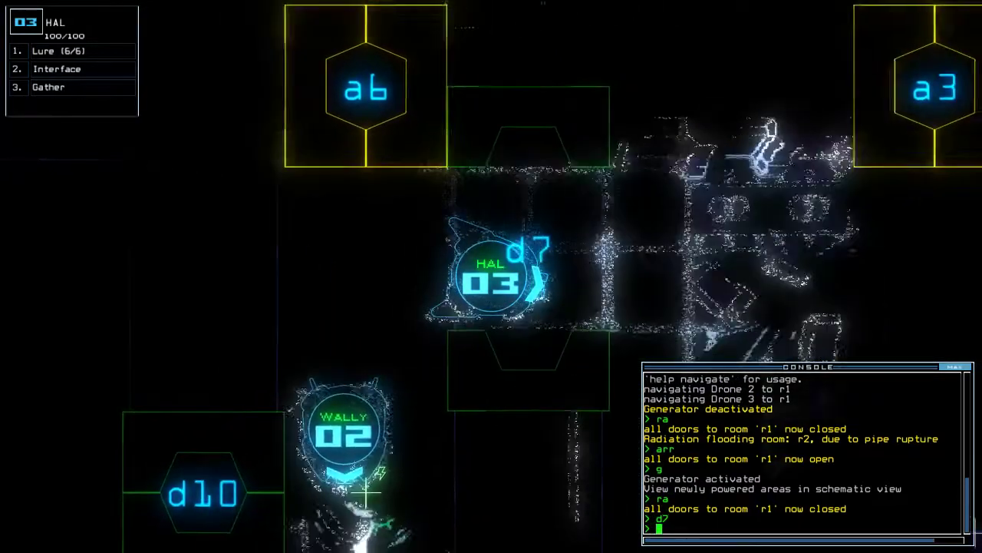
text(cccc)
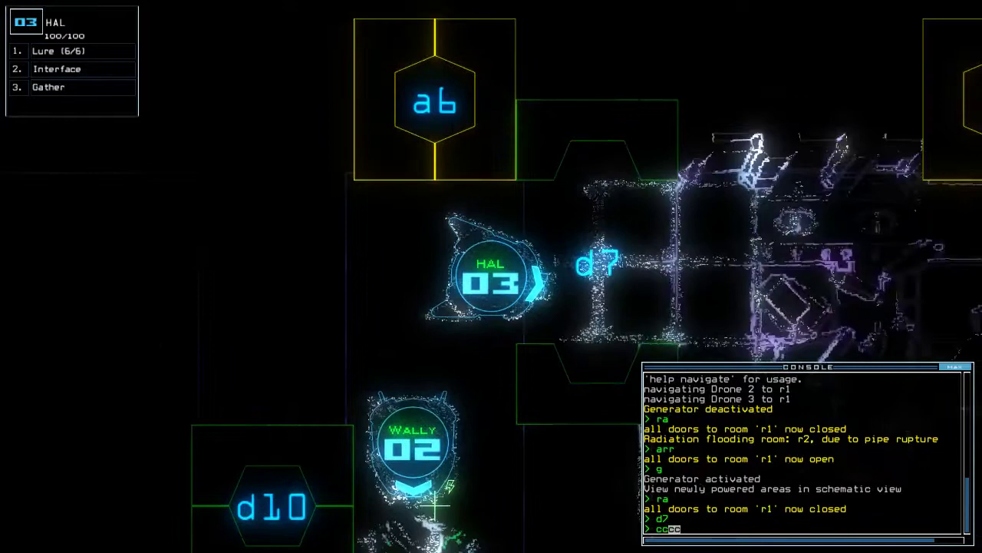
key(Return)
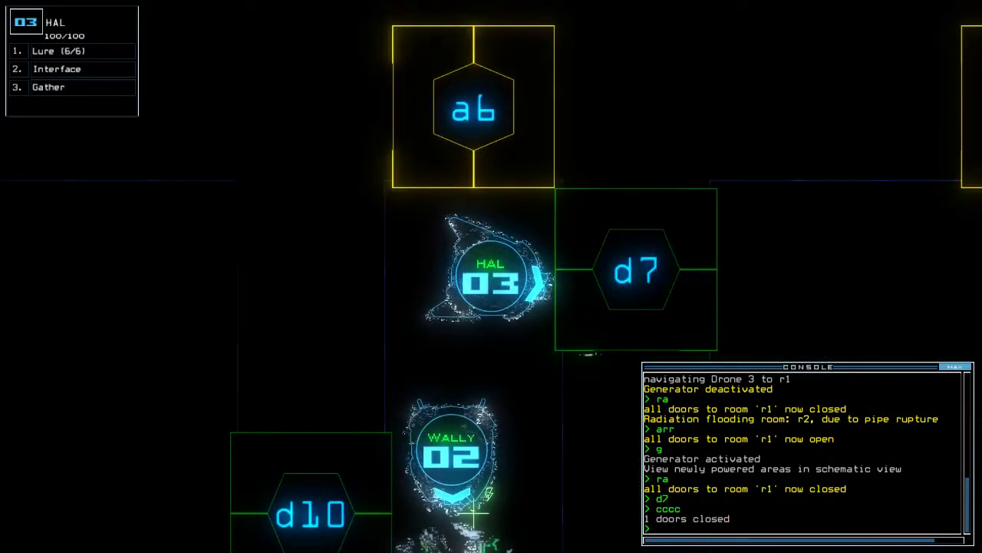
mouse_move(900, 371)
mouse_down()
mouse_move(899, 187)
mouse_move(784, 113)
mouse_up()
text(d7)
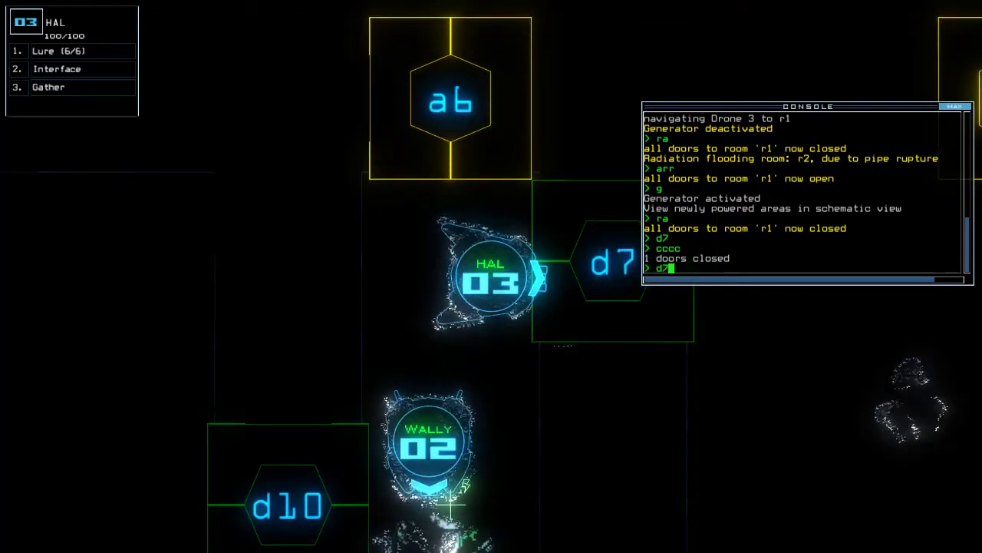
key(BackSpace)
key(BackSpace)
- Decontaminate room r8, reopen r1's doors, and open d7 for HAL
key(Tab)
text(decon)
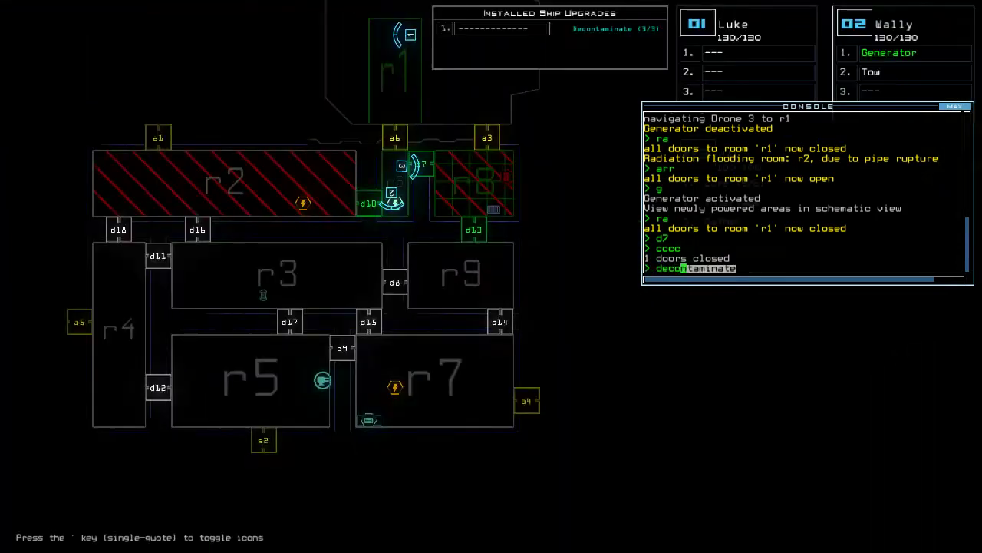
text(taminate r8)
key(Return)
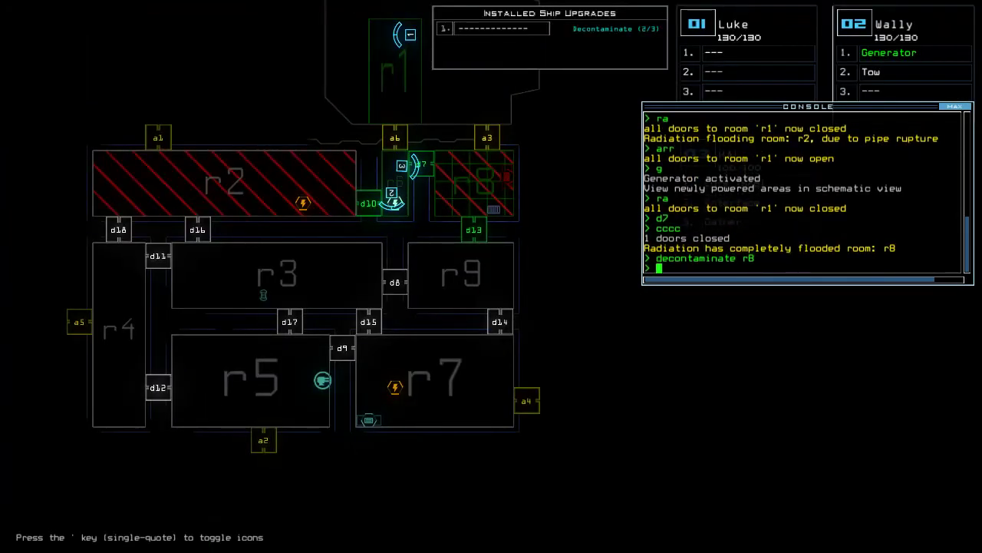
text(arr)
key(Return)
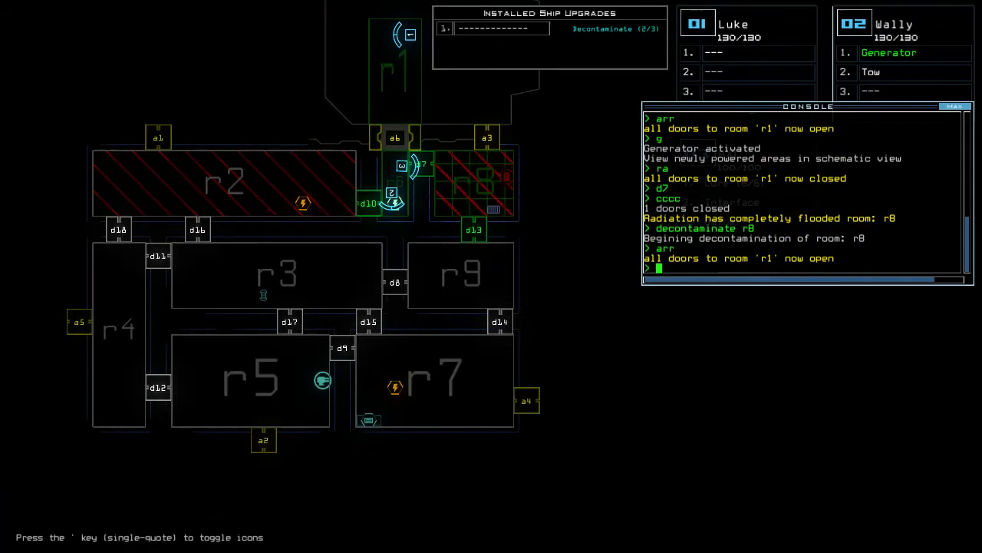
text(d7)
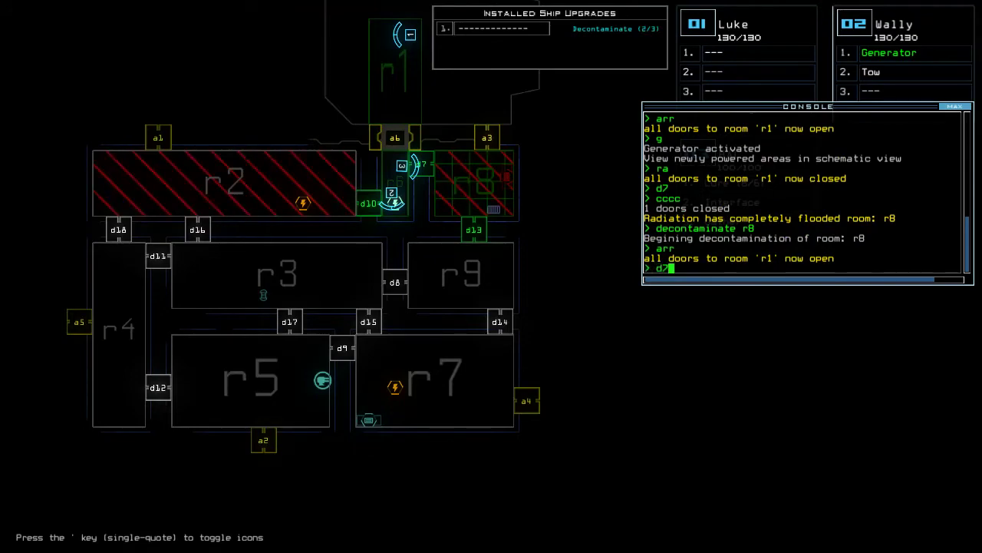
key(Return)
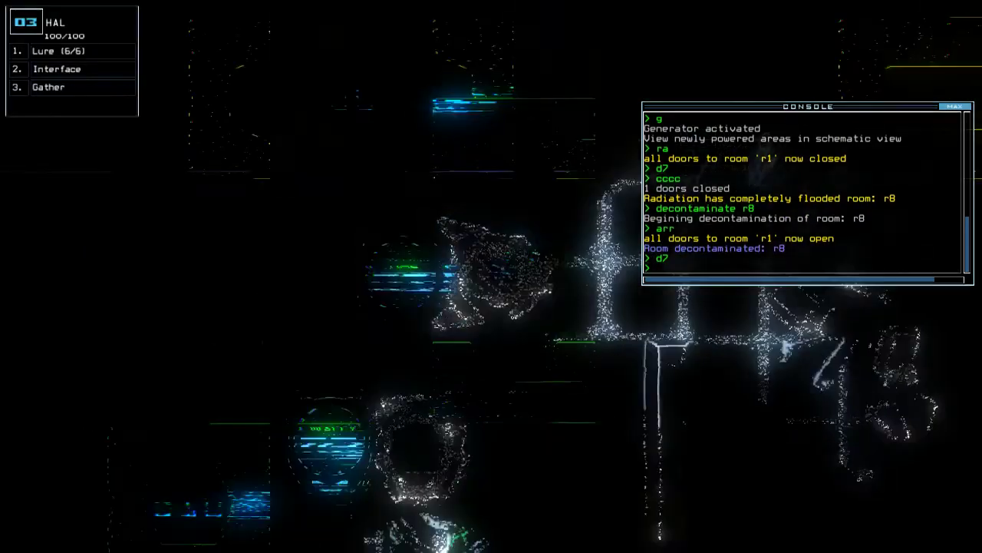
text(back 2)
- Recall Wally to r1, gather r8's scrap with HAL, and drive HAL back
key(Return)
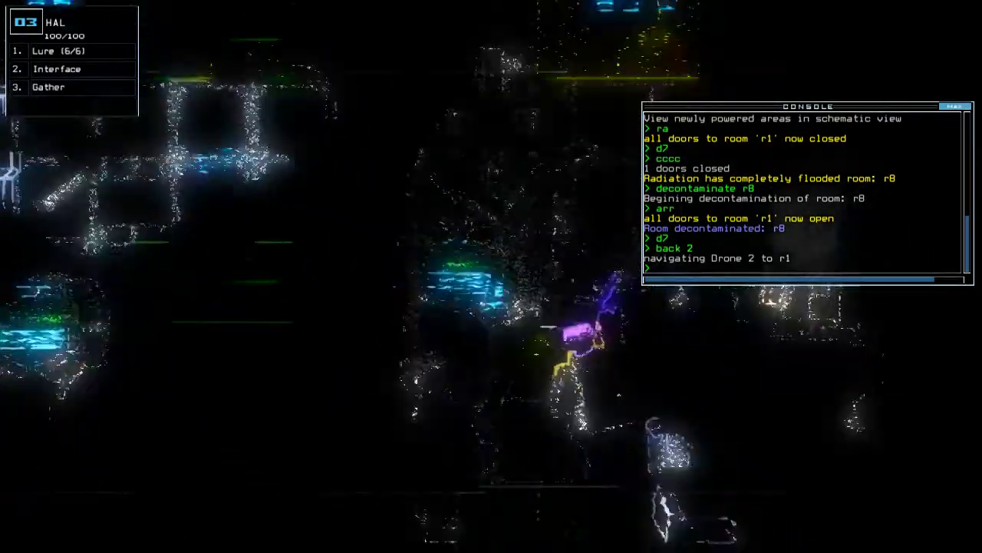
text(g)
key(Return)
key(Left)
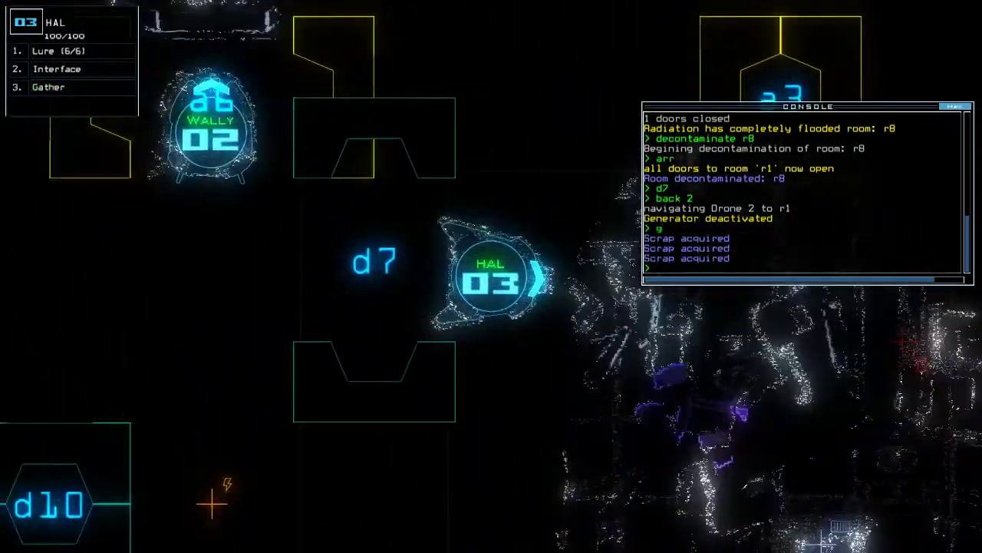
text(o)
key(Up)
text(ut)
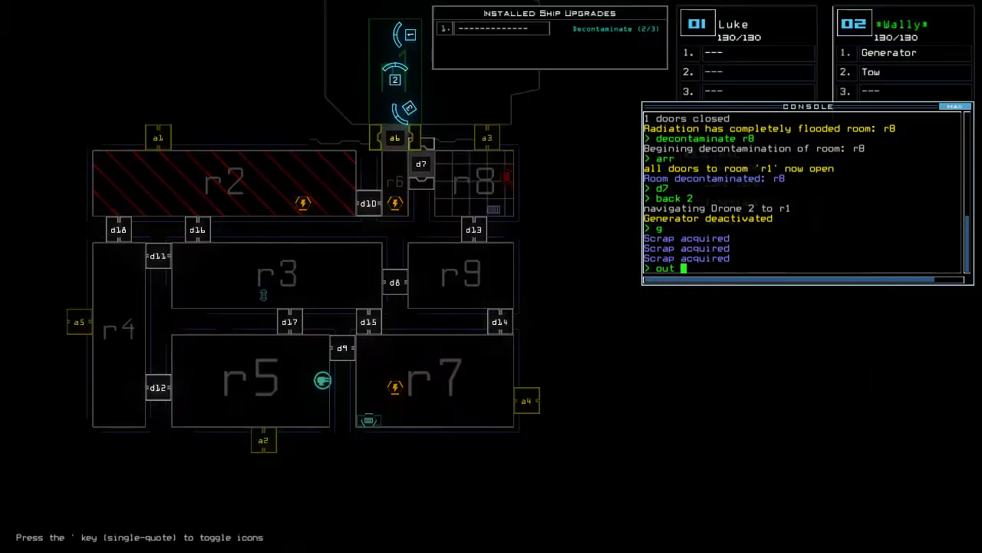
- End the mission with 'out', then accept the 815-point Daily Challenge Score for the leaderboard
key(Return)
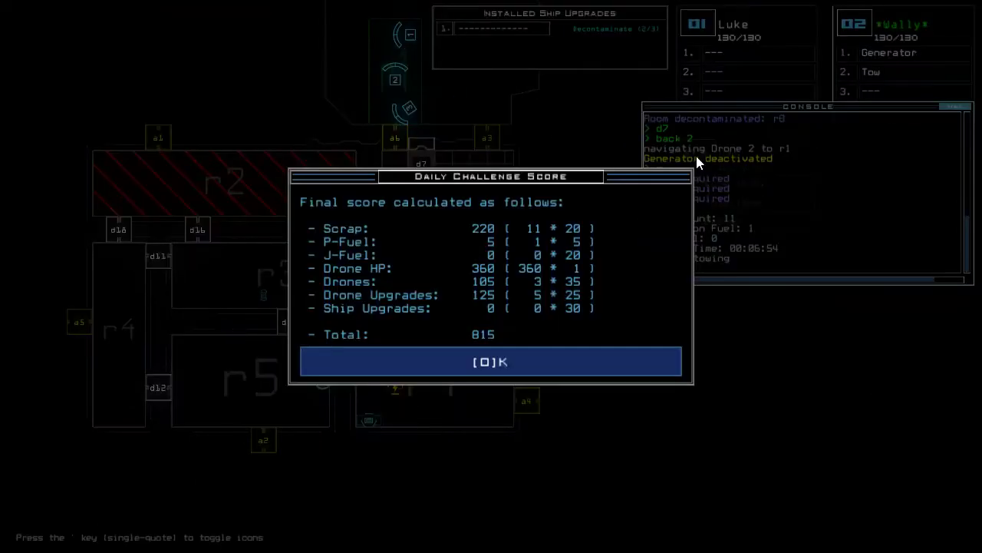
key(o)
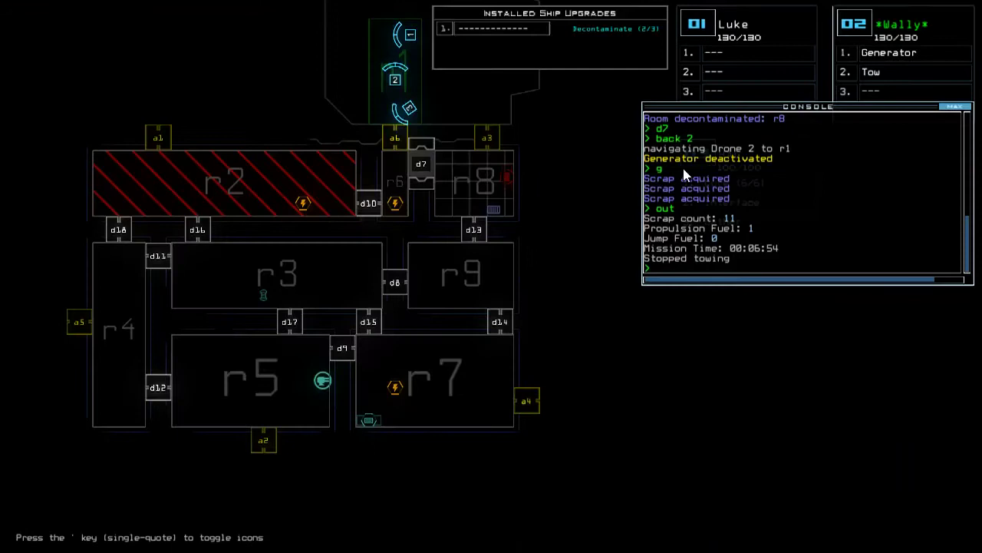